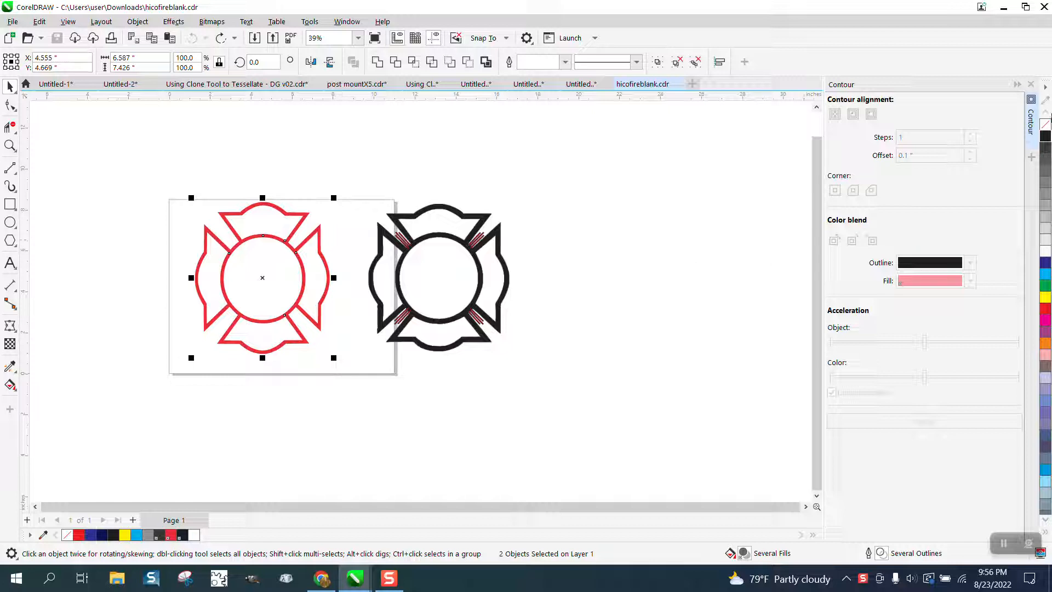
# Remove the fill from the selected red emblem and its circle and give both a red outline.
pyautogui.click(1046, 129)
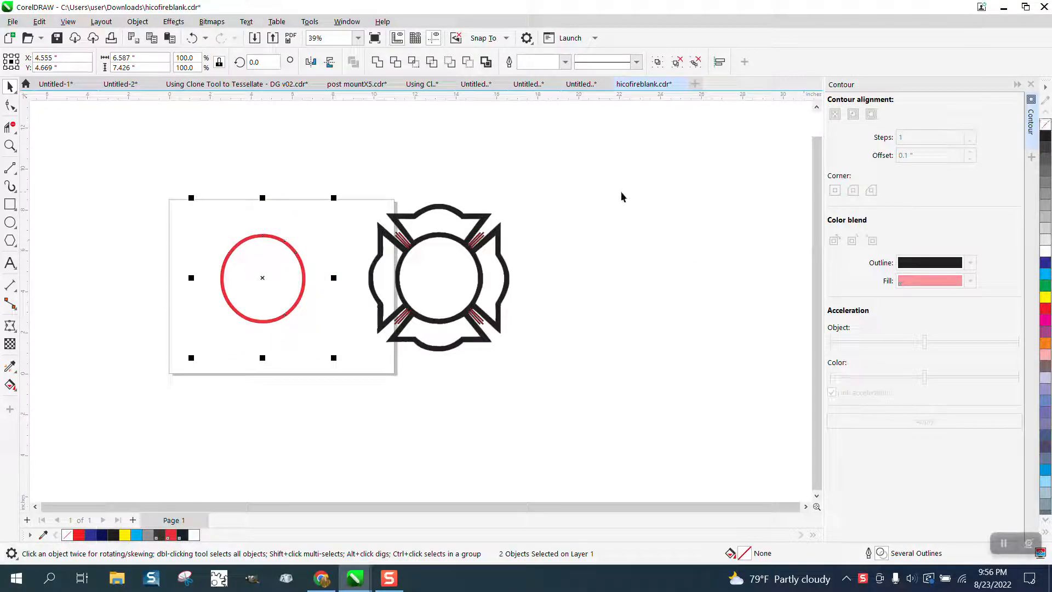
pyautogui.rightClick(1045, 310)
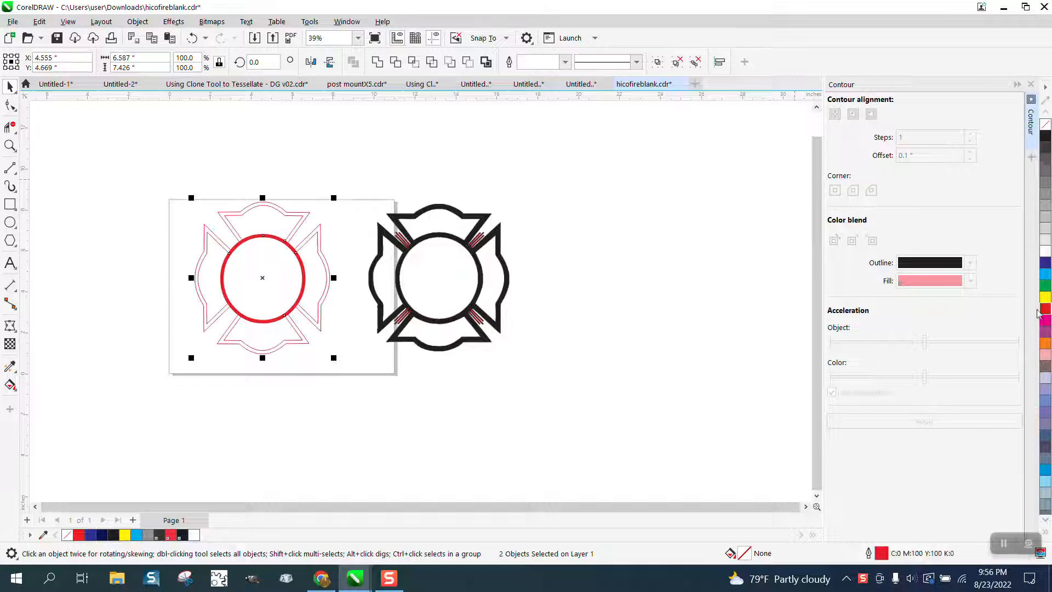
pyautogui.click(347, 193)
pyautogui.click(286, 245)
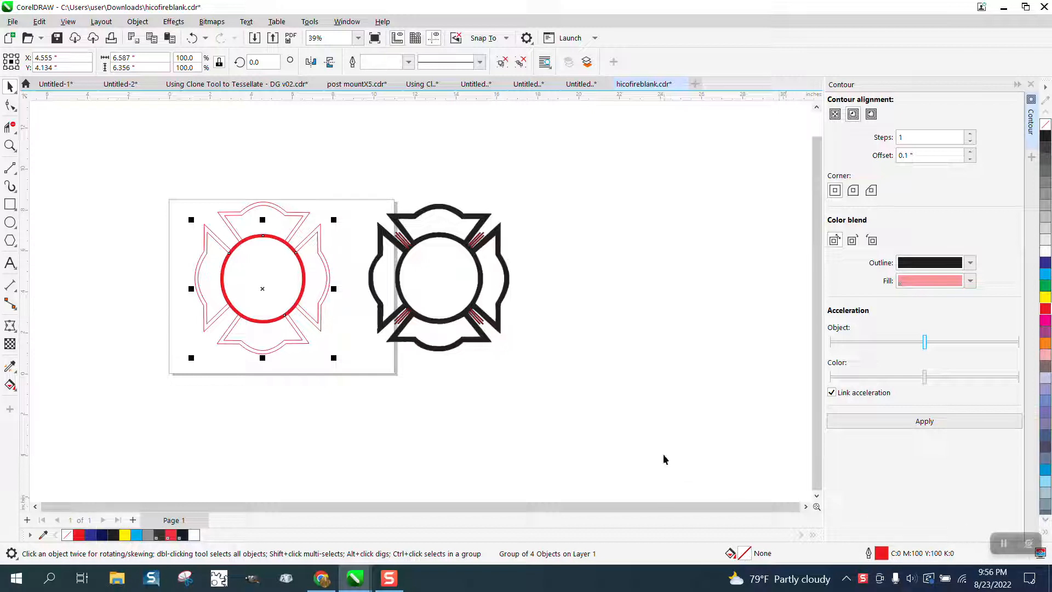
pyautogui.click(137, 22)
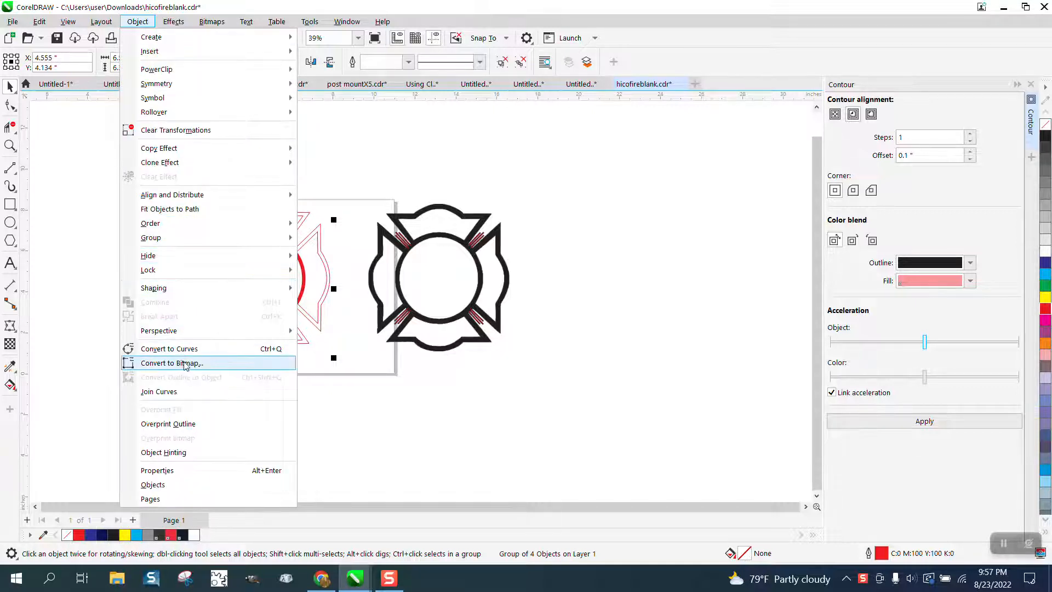
pyautogui.click(325, 148)
pyautogui.click(294, 258)
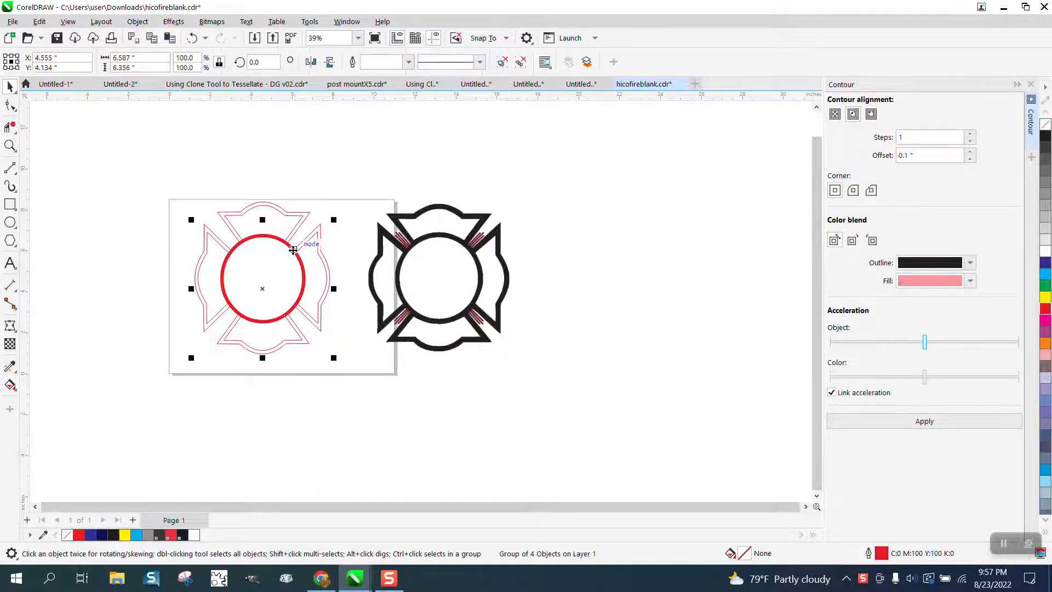
pyautogui.click(248, 243)
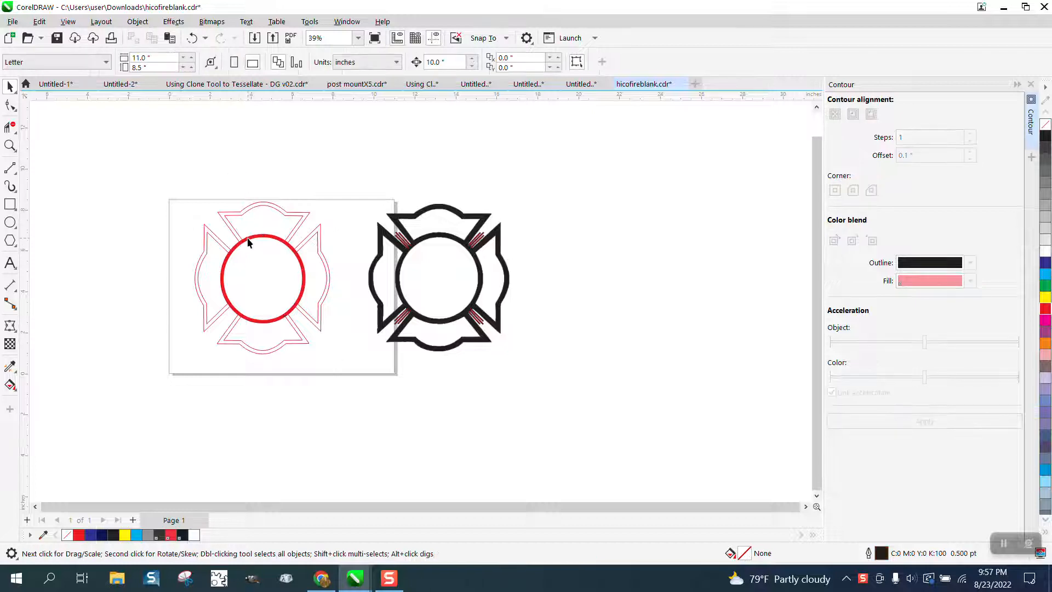
# Ungroup the four outer pieces of the red emblem.
pyautogui.click(249, 242)
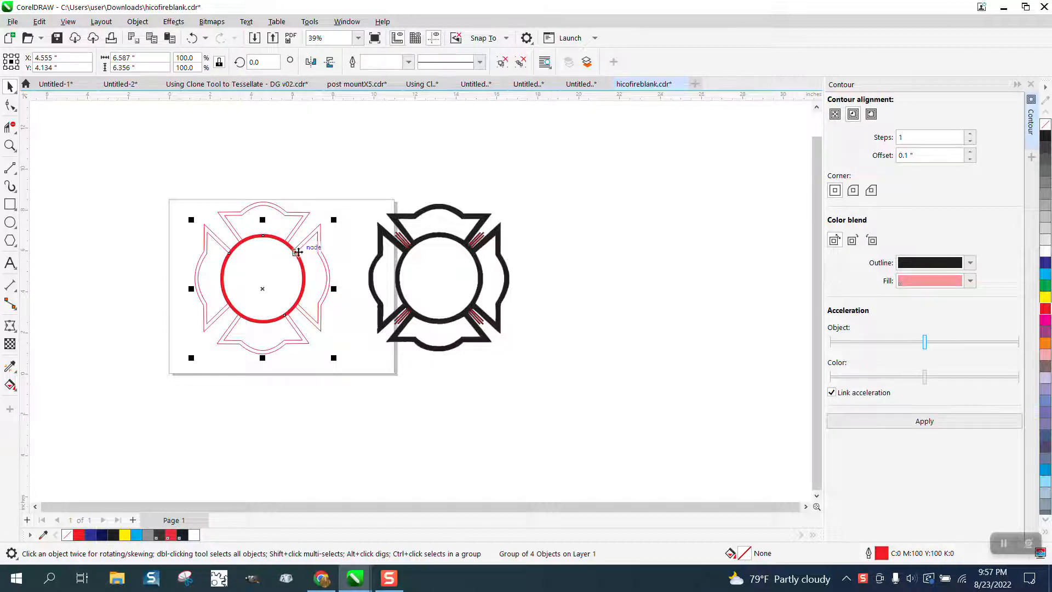
pyautogui.click(137, 21)
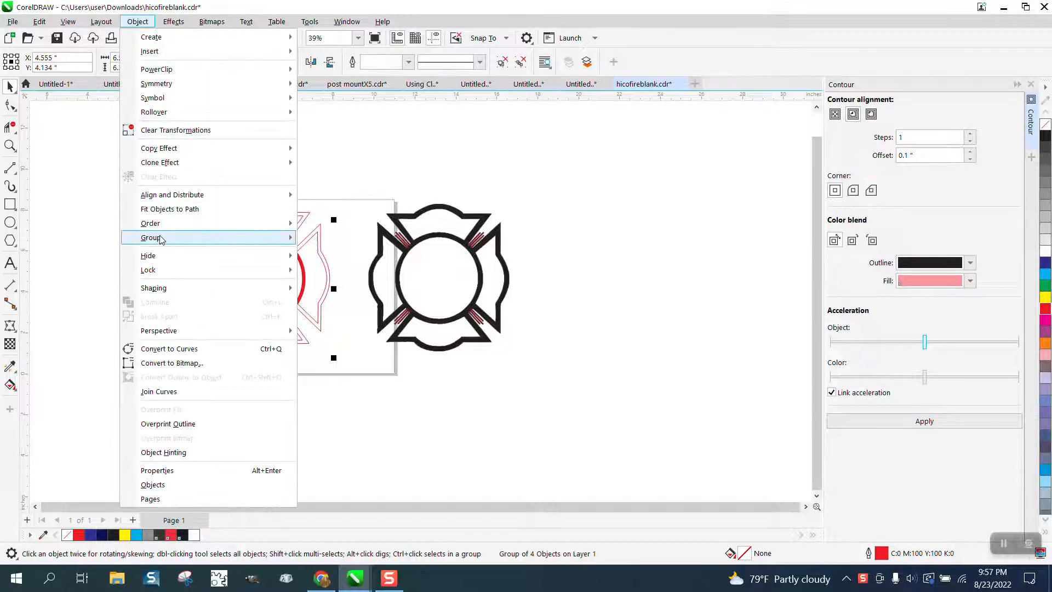
pyautogui.moveTo(157, 237)
pyautogui.click(342, 248)
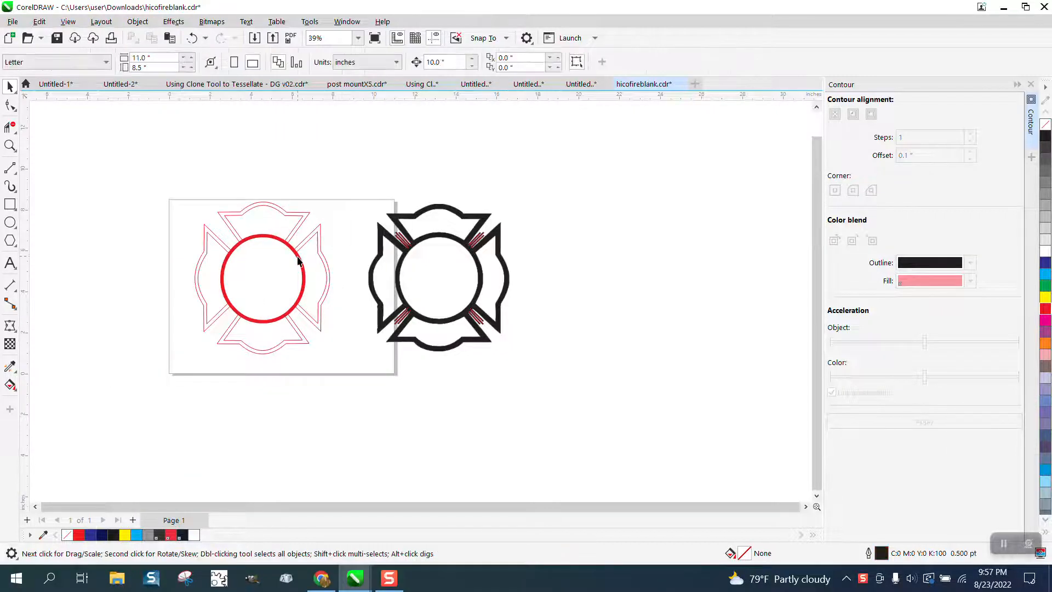
# Convert the centre circle's thick outline to an object and give the resulting ring a red outline.
pyautogui.click(285, 242)
pyautogui.click(137, 21)
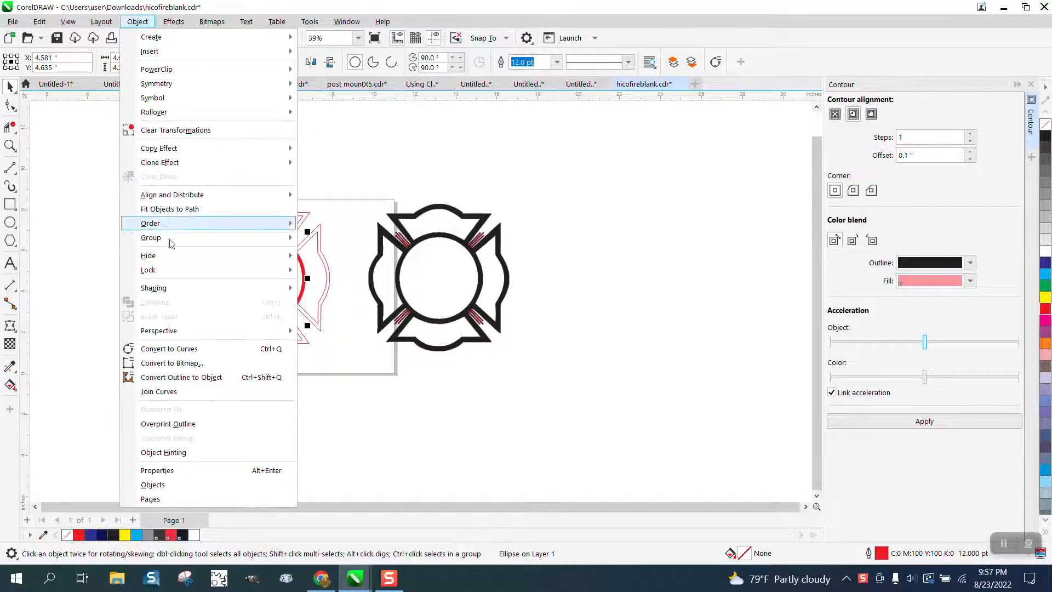
pyautogui.click(194, 377)
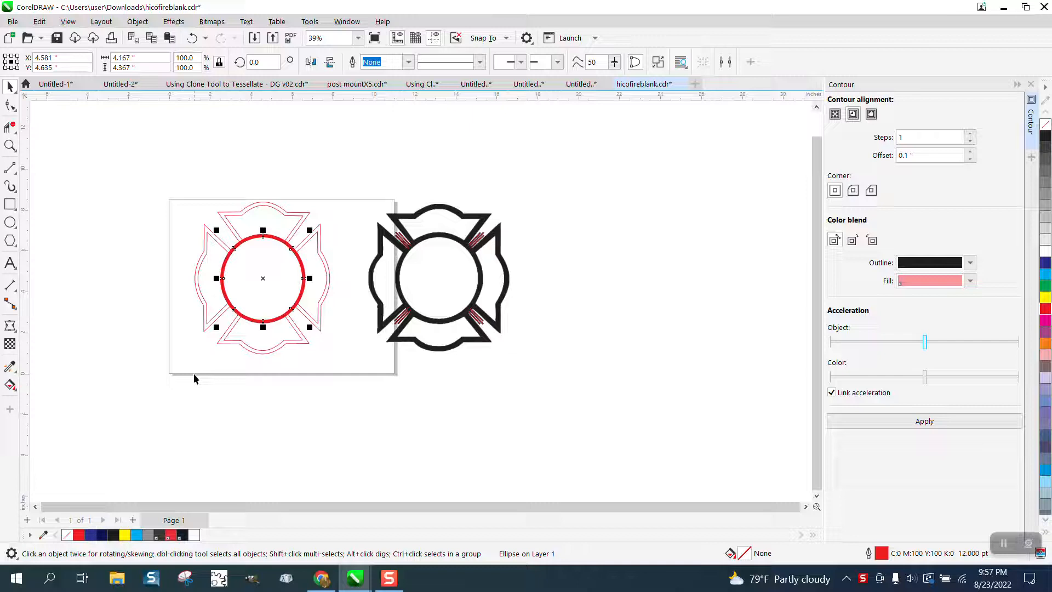
pyautogui.rightClick(1045, 308)
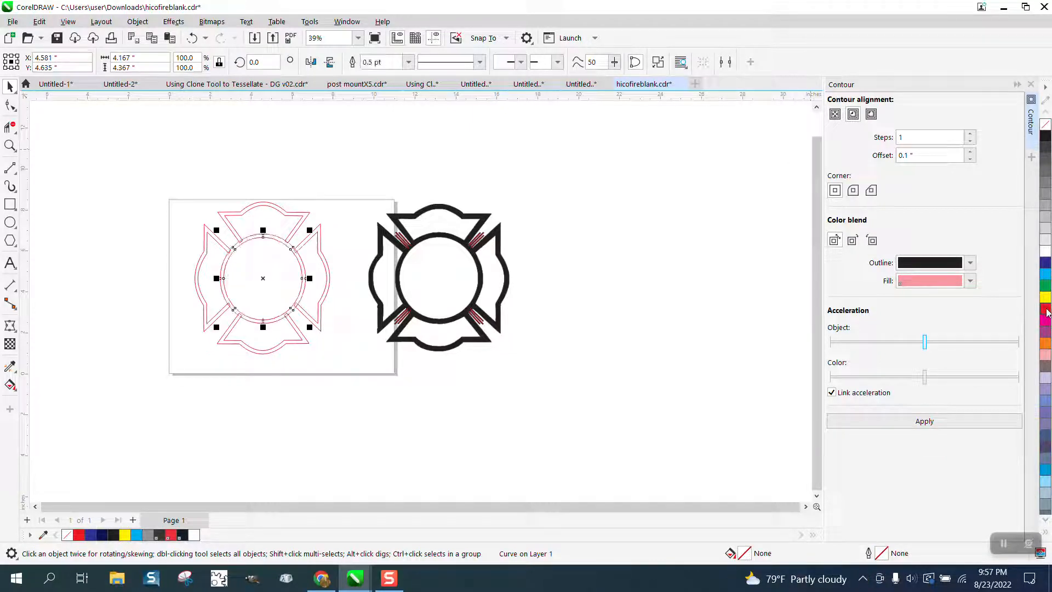
# Select the four outer pieces and the centre ring of the red emblem and weld them into one curve.
pyautogui.click(10, 145)
pyautogui.moveTo(183, 186); pyautogui.dragTo(451, 384)
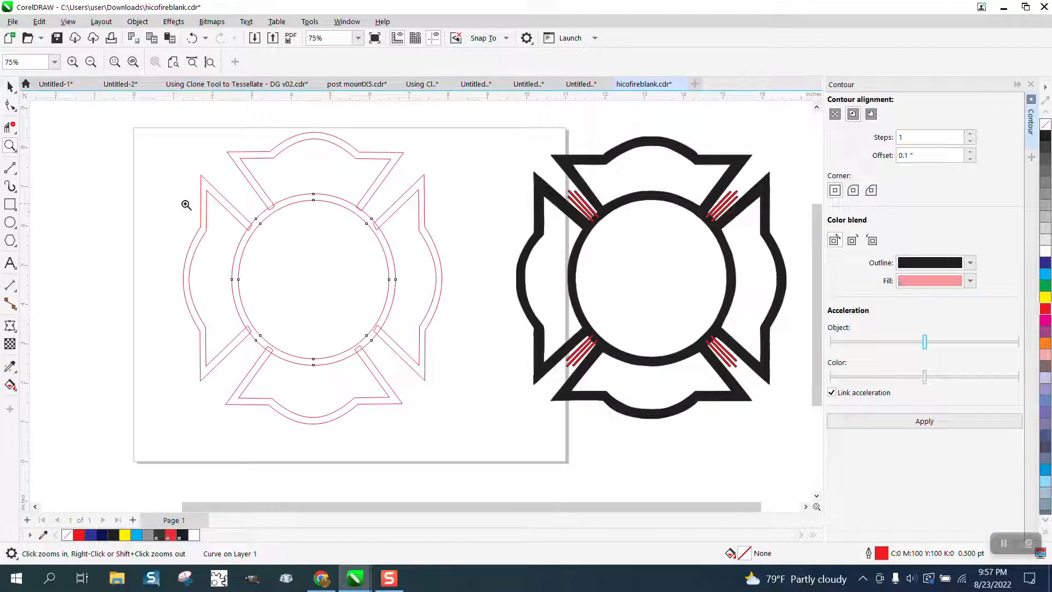
pyautogui.click(10, 86)
pyautogui.moveTo(163, 114); pyautogui.dragTo(503, 464)
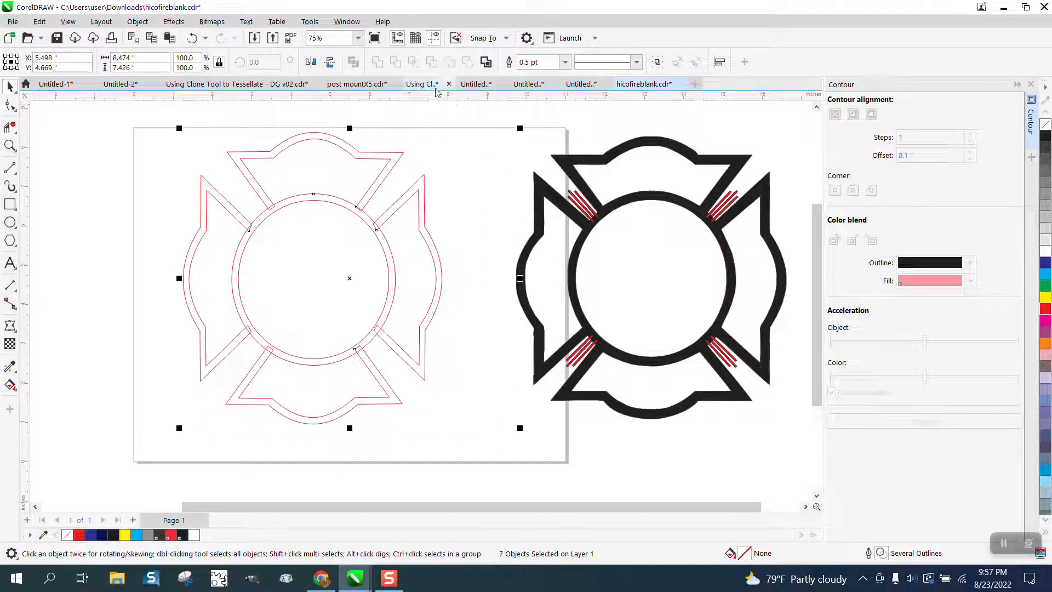
pyautogui.click(193, 125)
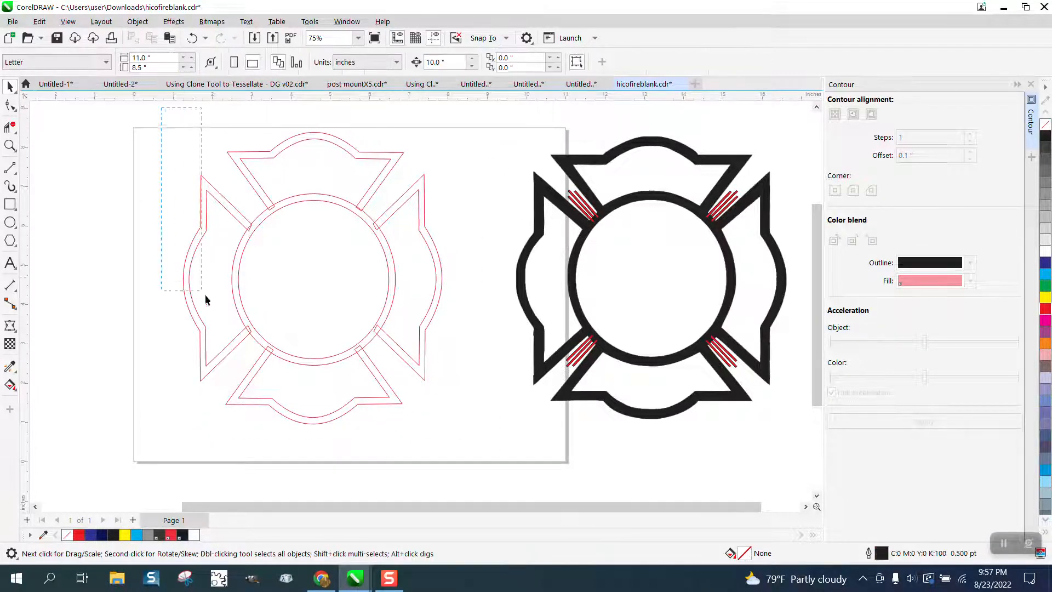
pyautogui.moveTo(461, 433); pyautogui.dragTo(463, 434)
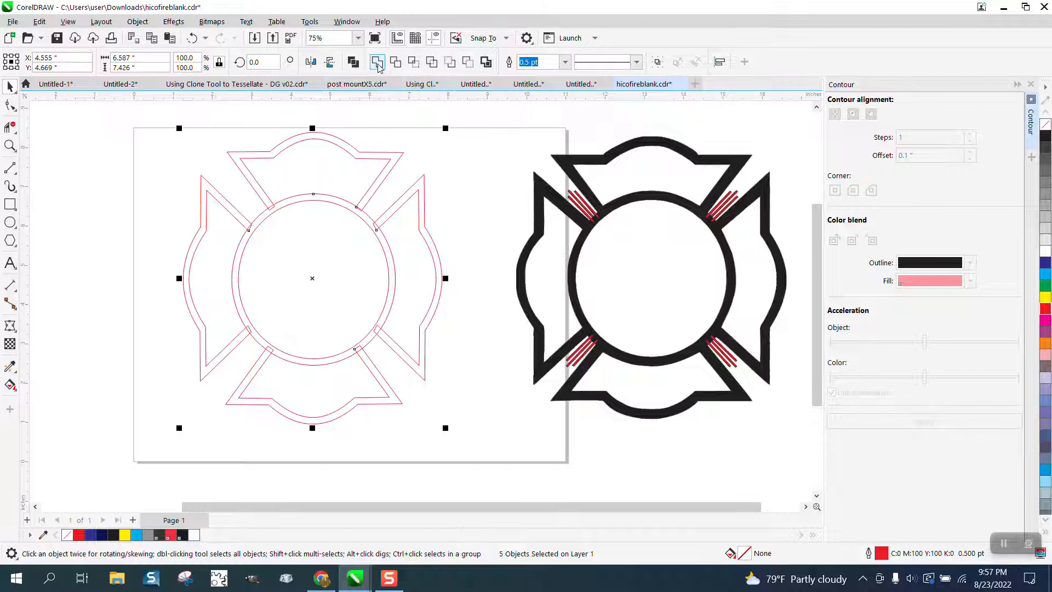
pyautogui.click(380, 62)
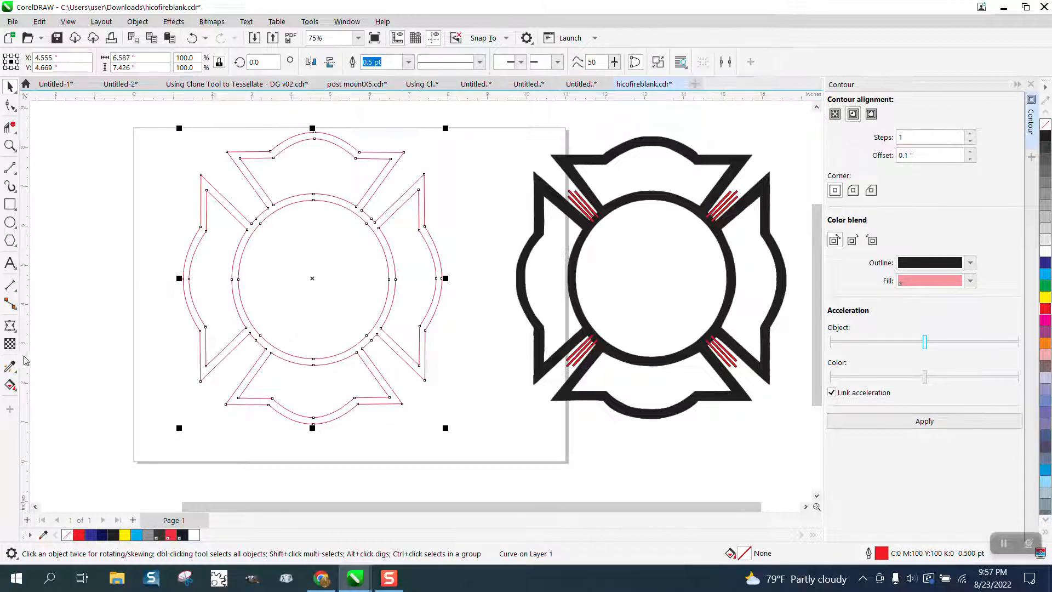
# Fill the band of the welded emblem with red from the RGB palette using Smart Fill.
pyautogui.click(13, 388)
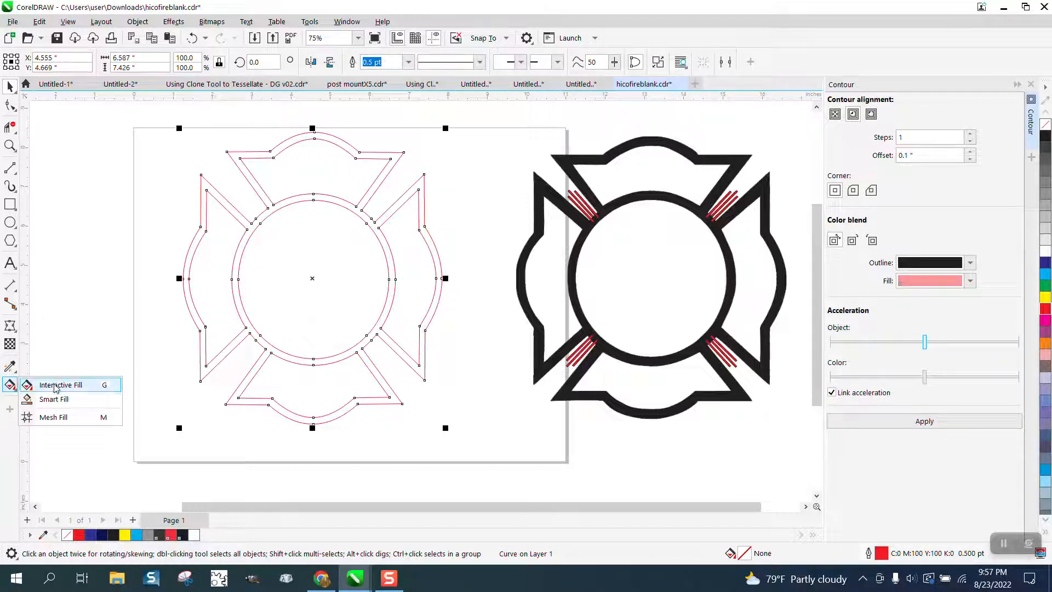
pyautogui.click(54, 398)
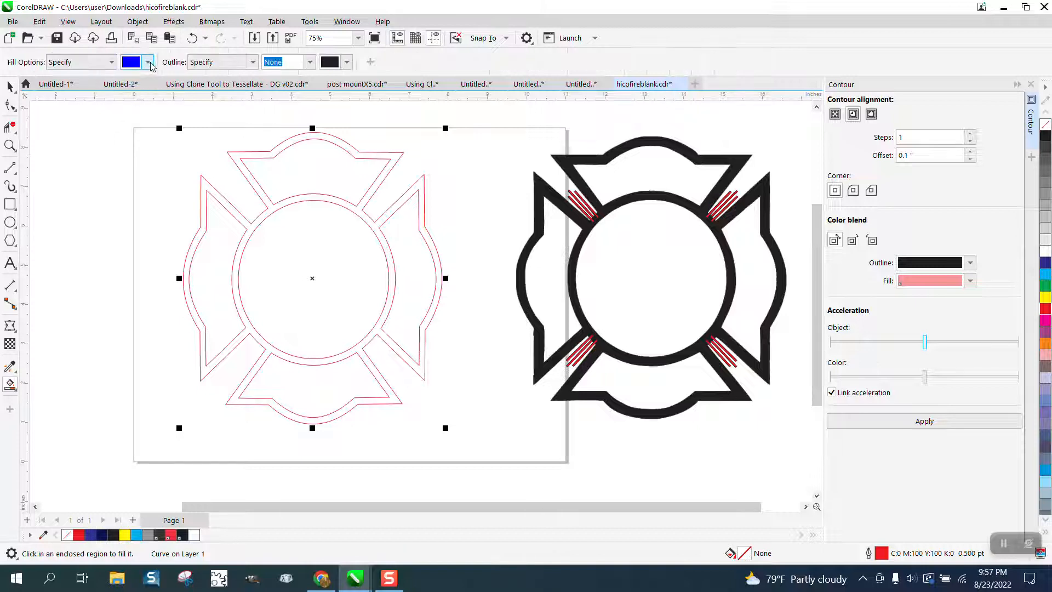
pyautogui.click(148, 62)
pyautogui.click(250, 143)
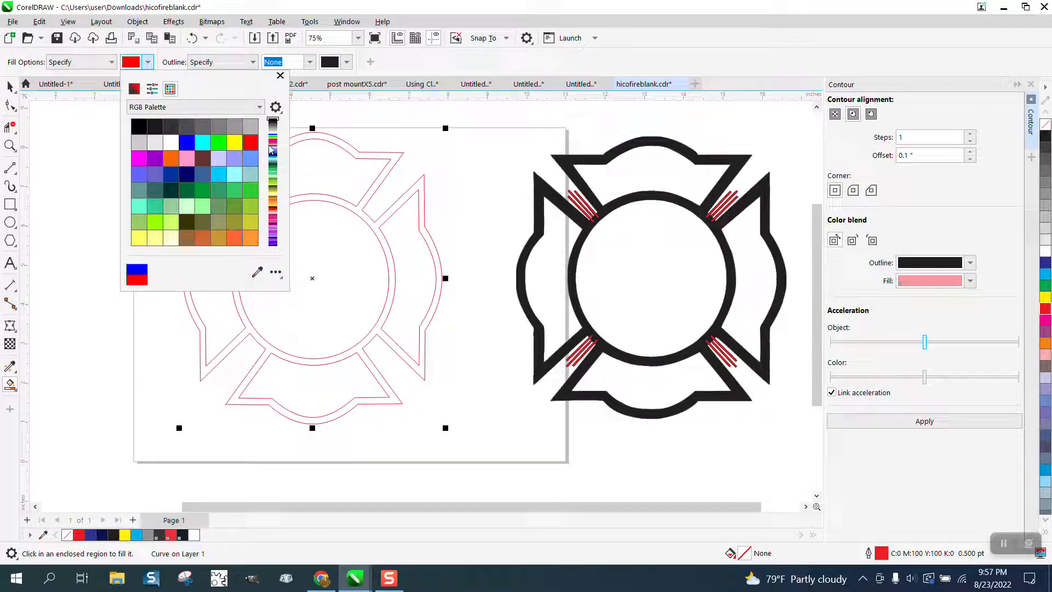
pyautogui.click(344, 149)
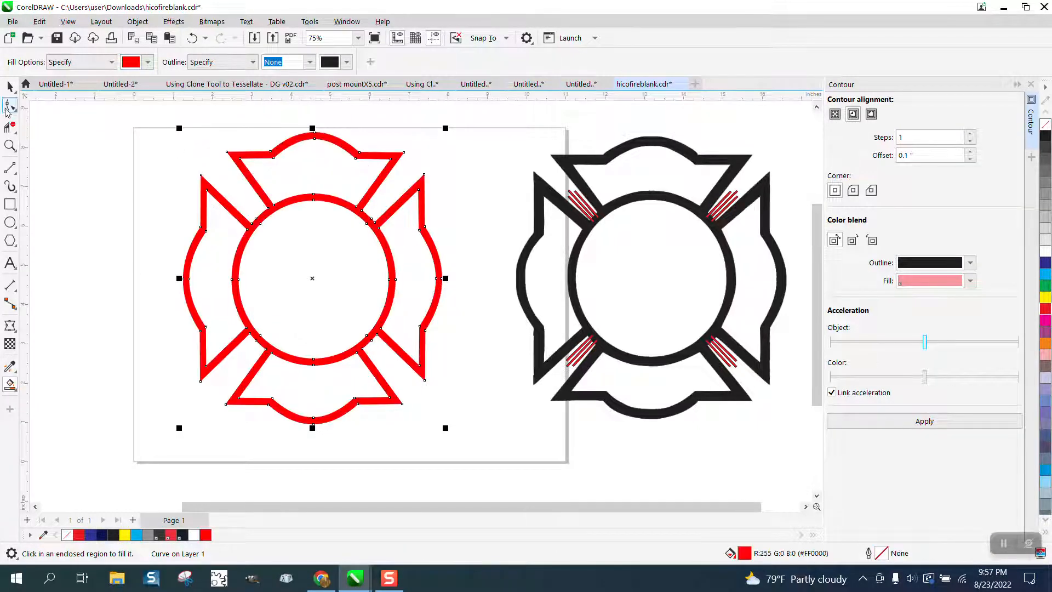
pyautogui.click(9, 86)
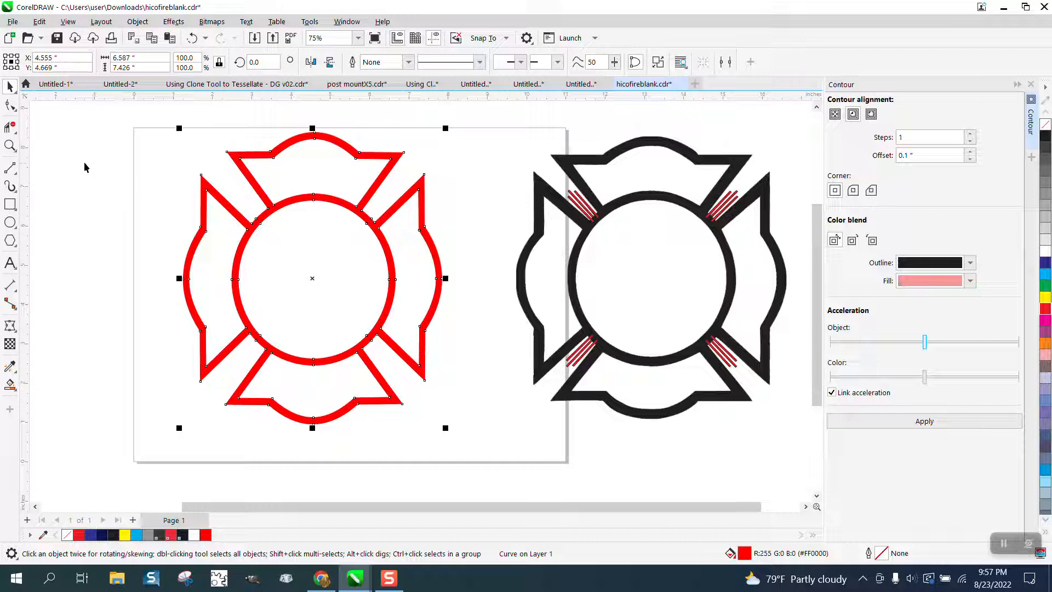
# Compare the edges and corners of the red emblem with those of the black emblem up close.
pyautogui.click(10, 145)
pyautogui.moveTo(249, 171); pyautogui.dragTo(324, 202)
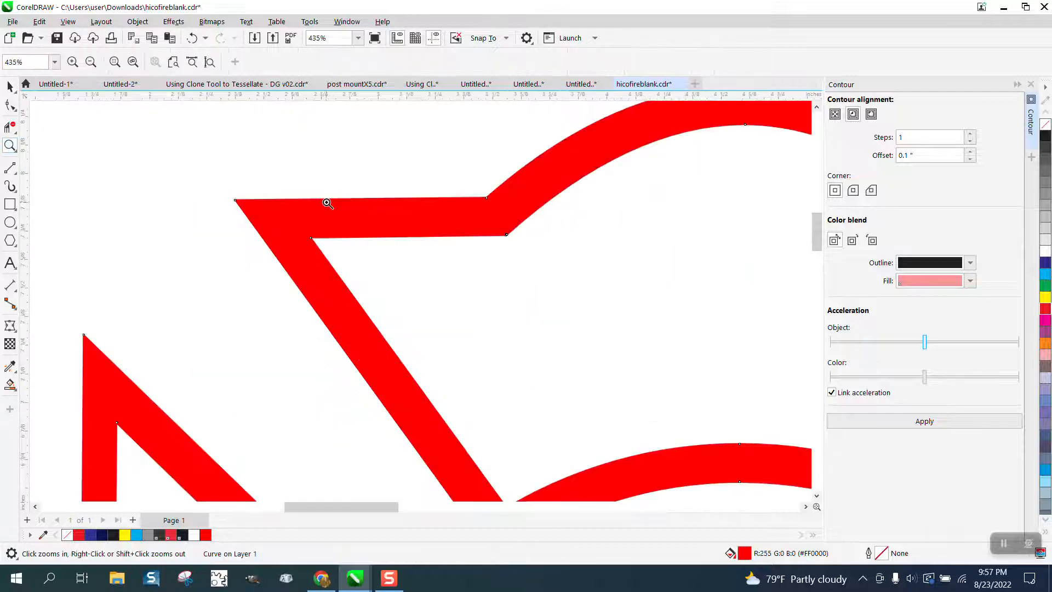
pyautogui.scroll(-2, 277, 200)
pyautogui.scroll(-3, 275, 205)
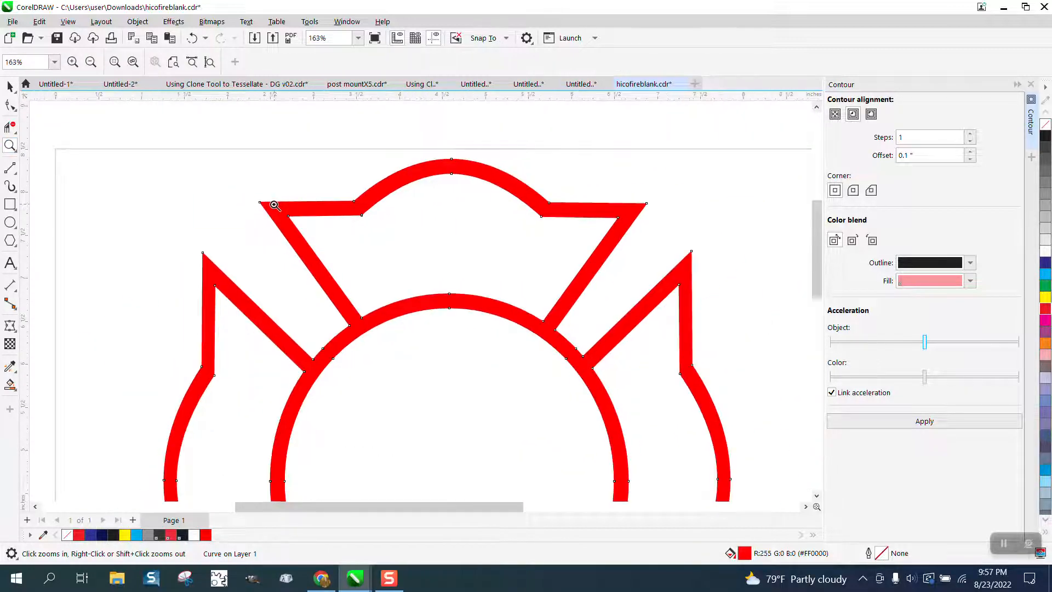
pyautogui.scroll(-4, 264, 202)
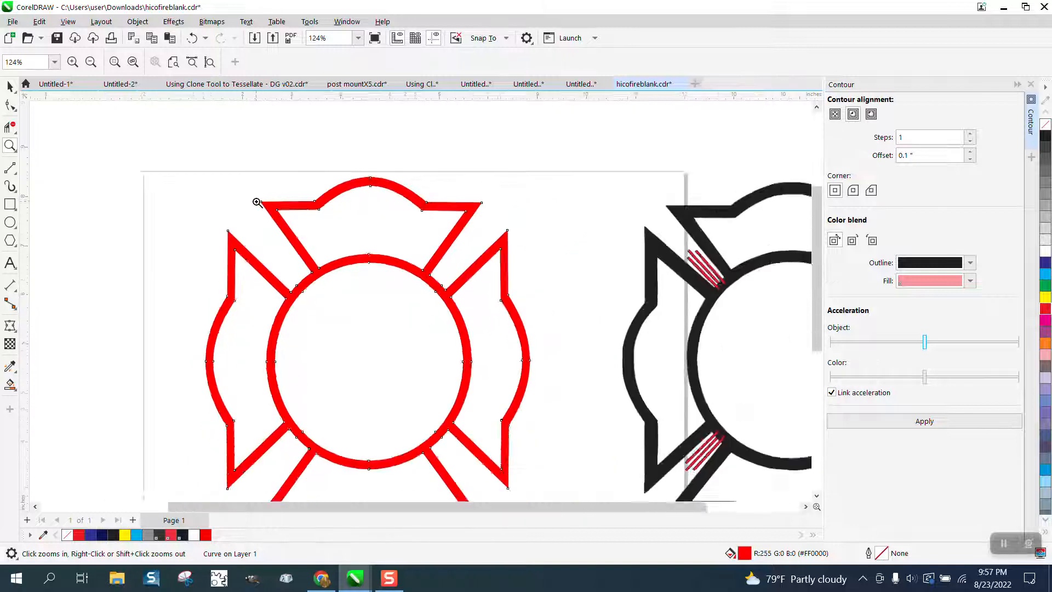
pyautogui.moveTo(527, 219); pyautogui.dragTo(753, 296)
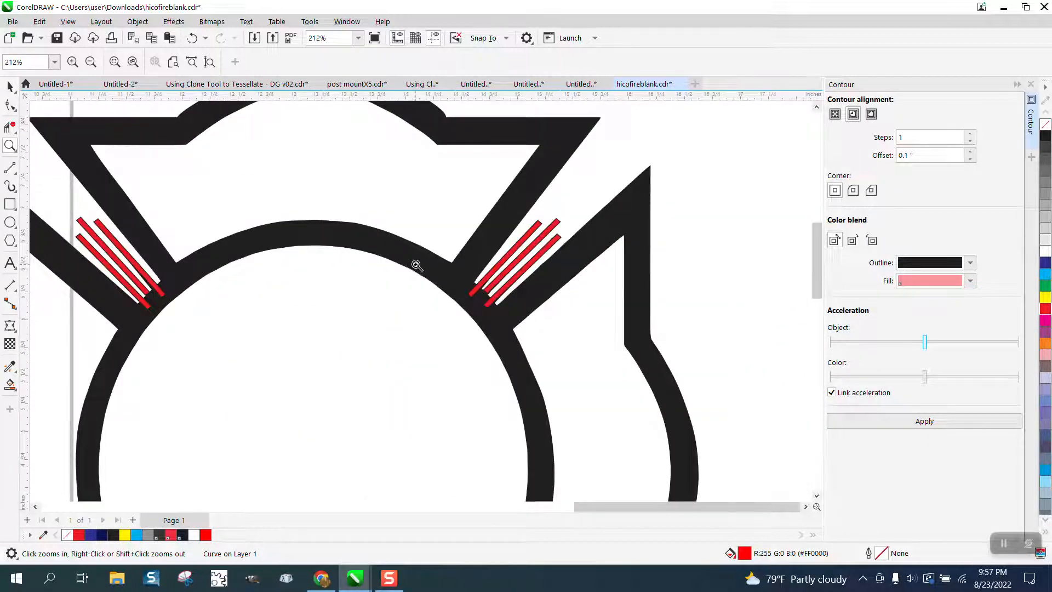
pyautogui.scroll(-2, 418, 263)
pyautogui.scroll(8, 537, 176)
pyautogui.scroll(-6, 524, 183)
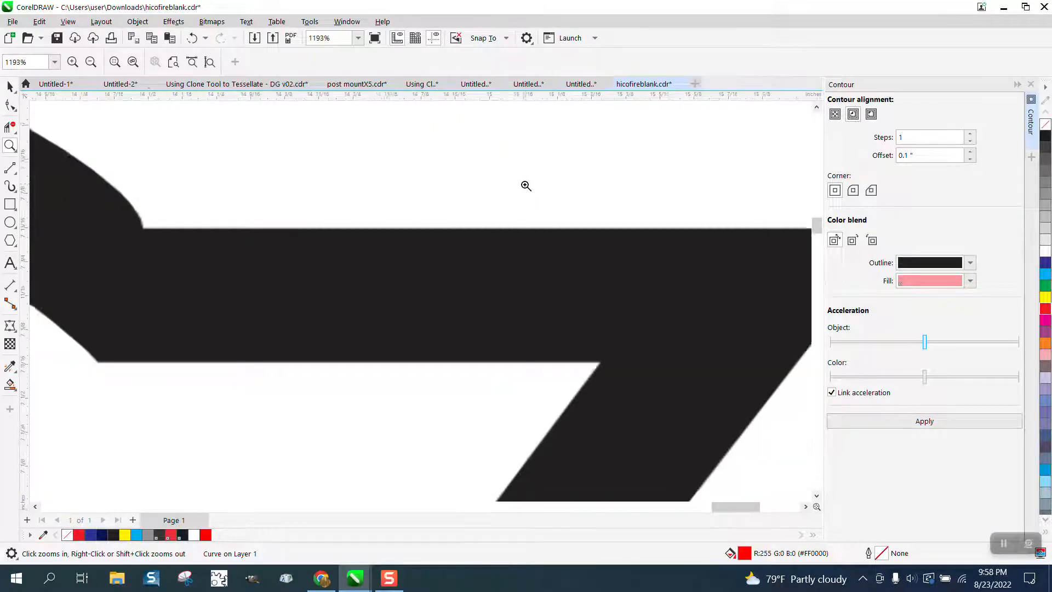
pyautogui.scroll(-6, 523, 189)
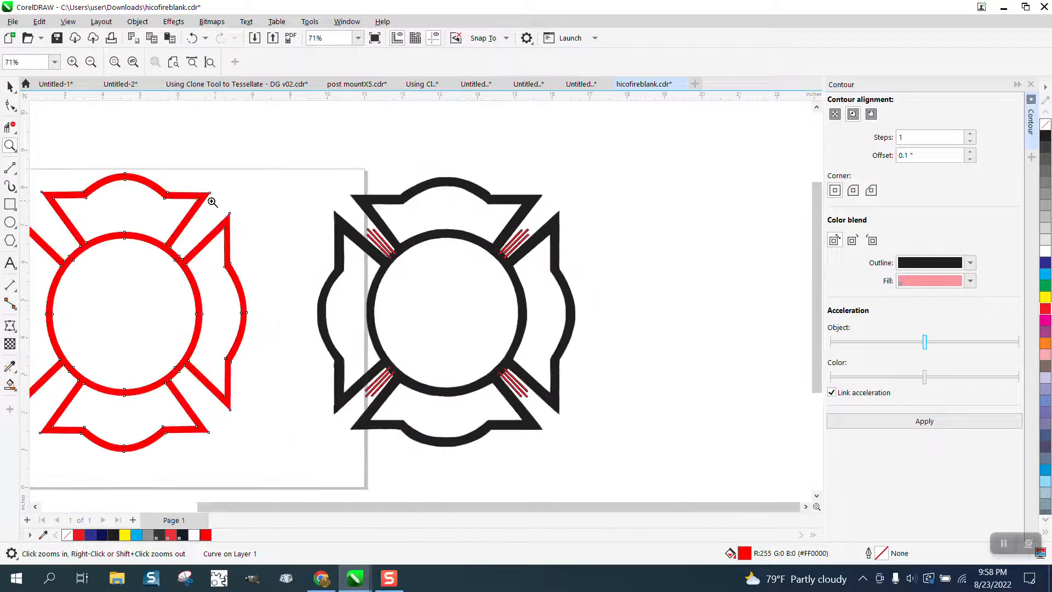
pyautogui.moveTo(243, 215); pyautogui.dragTo(241, 213)
pyautogui.scroll(-5, 509, 218)
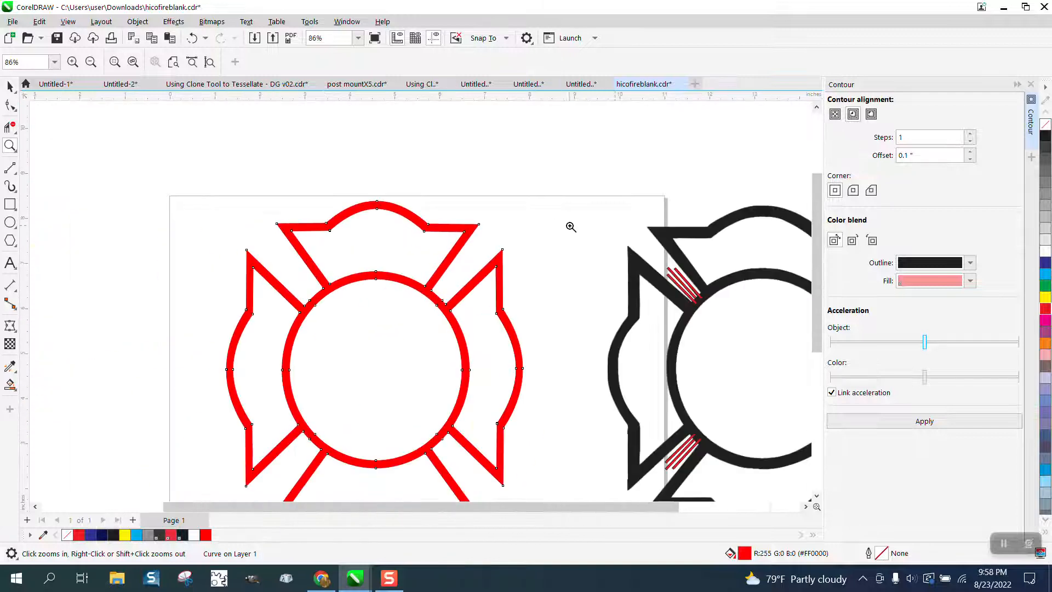
# Try to ungroup the black emblem and its red corner stripes.
pyautogui.moveTo(626, 244); pyautogui.dragTo(745, 323)
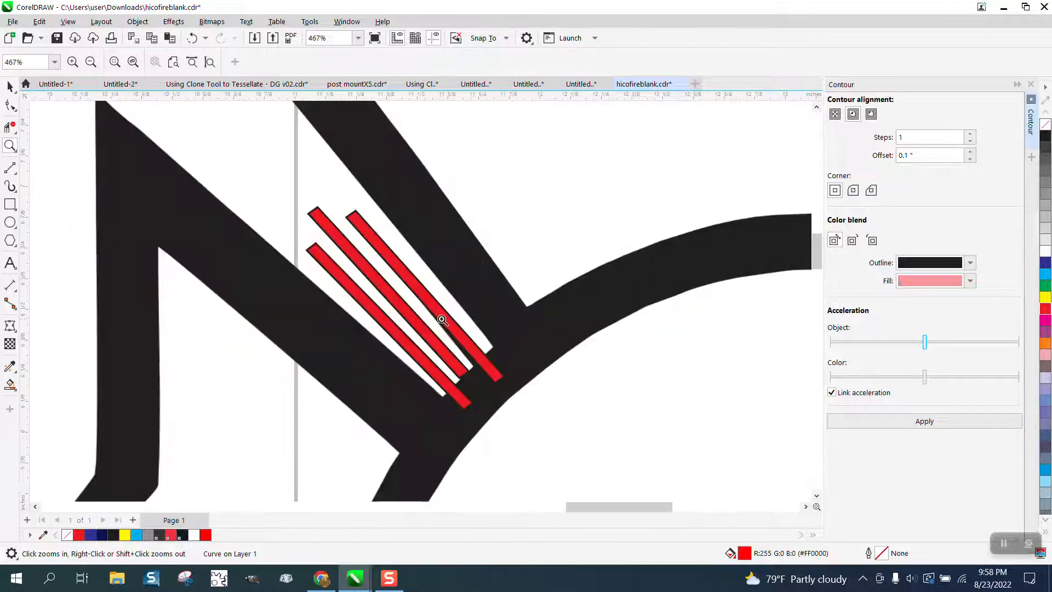
pyautogui.click(10, 86)
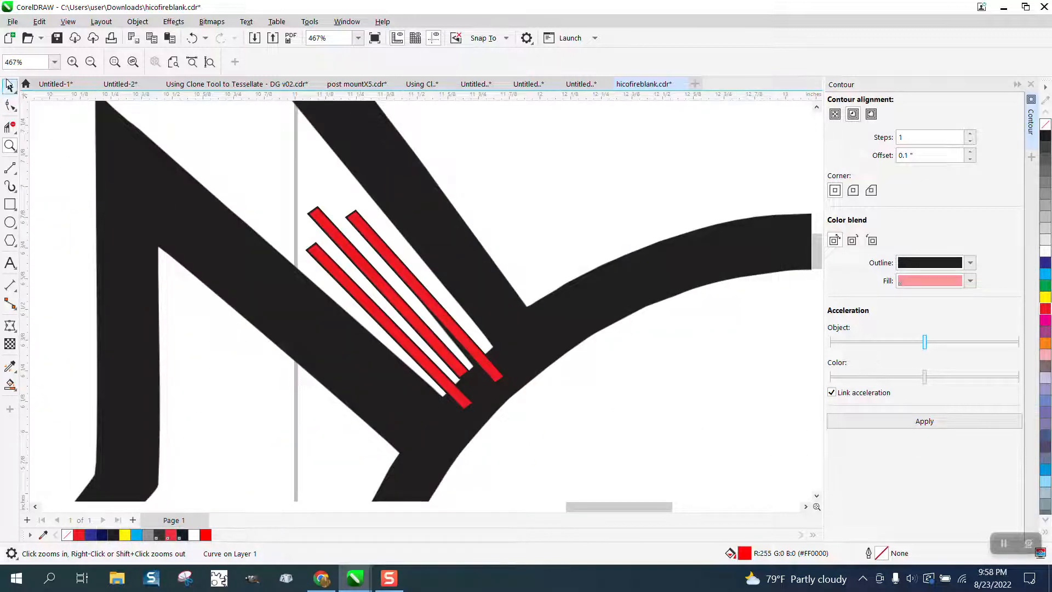
pyautogui.click(412, 284)
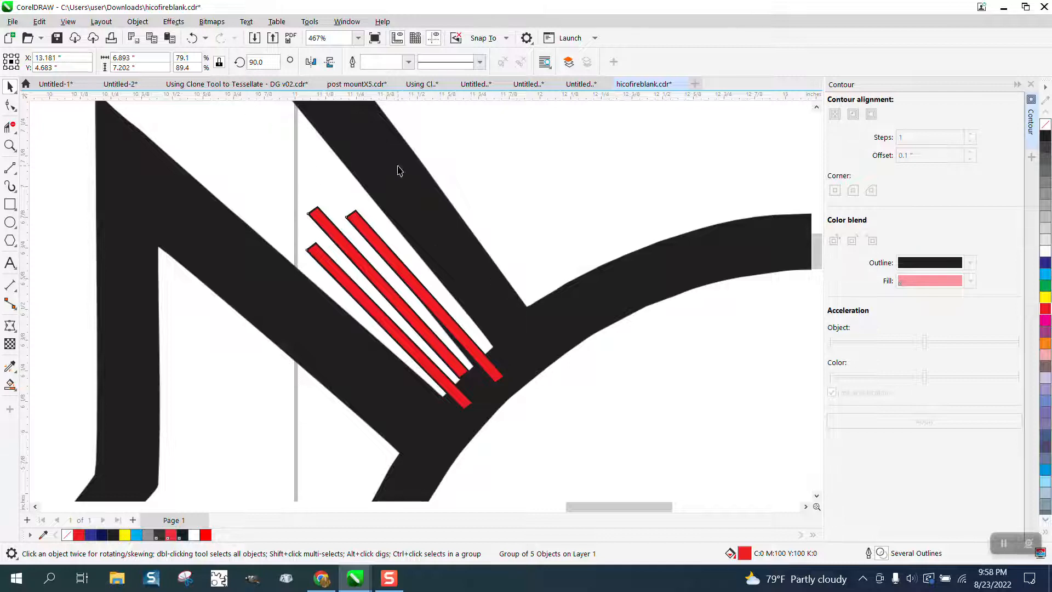
pyautogui.click(137, 21)
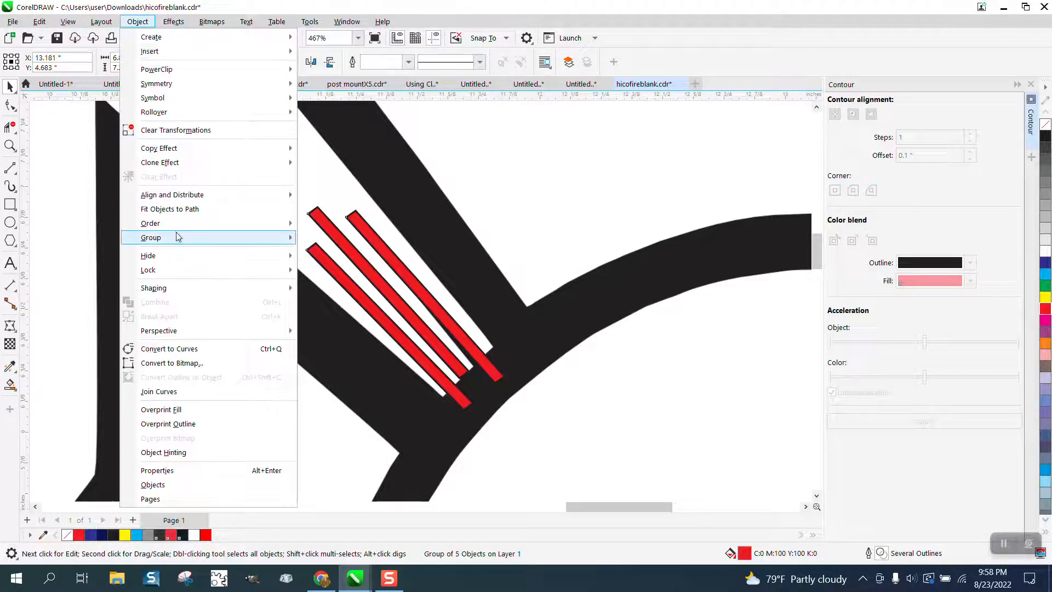
pyautogui.click(470, 196)
pyautogui.scroll(-4, 465, 199)
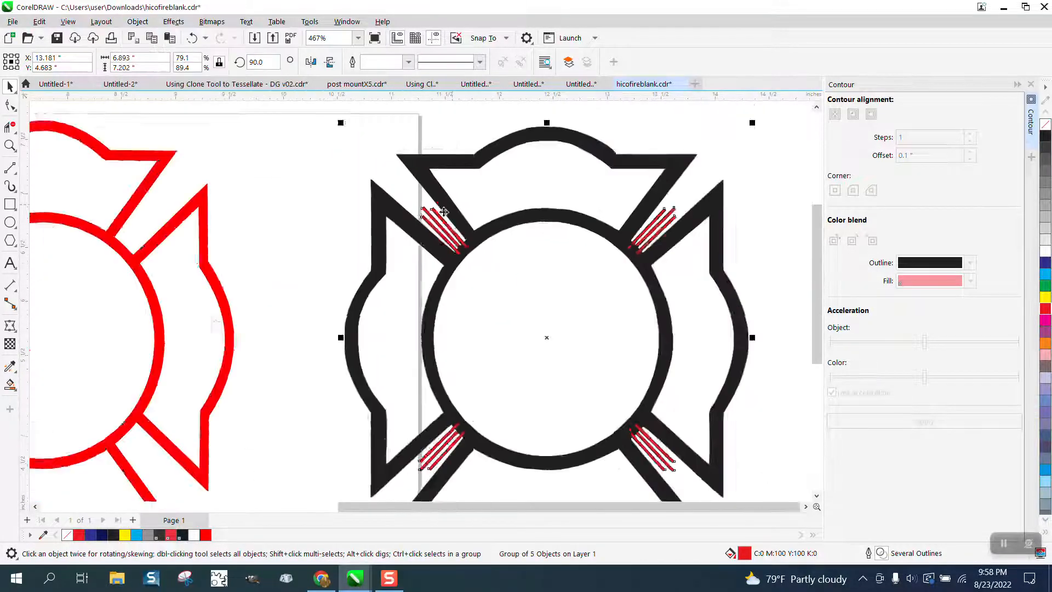
pyautogui.scroll(-1, 444, 212)
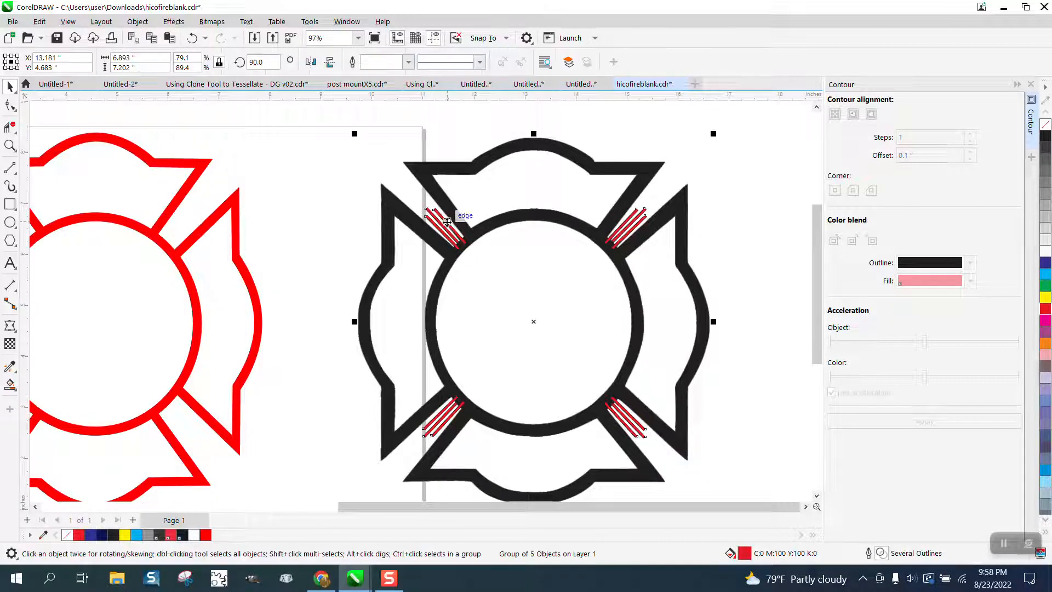
pyautogui.moveTo(447, 221)
pyautogui.mouseDown()
pyautogui.moveTo(576, 224)
pyautogui.moveTo(432, 215)
pyautogui.mouseUp()
pyautogui.click(146, 26)
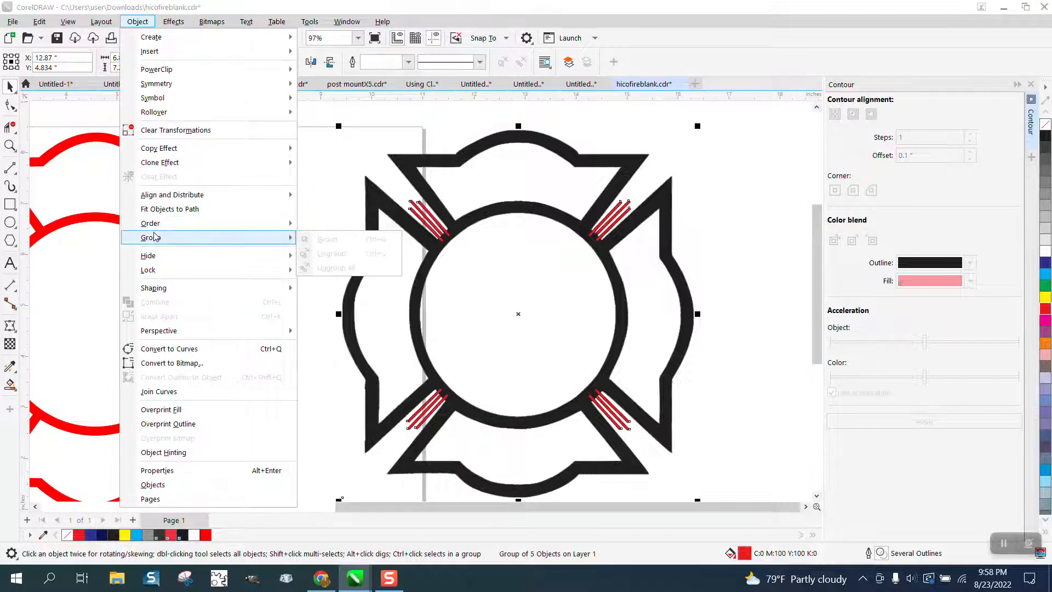
pyautogui.click(351, 160)
# Select the whole black emblem with its corner stripes and break the selection apart.
pyautogui.moveTo(313, 111); pyautogui.dragTo(761, 482)
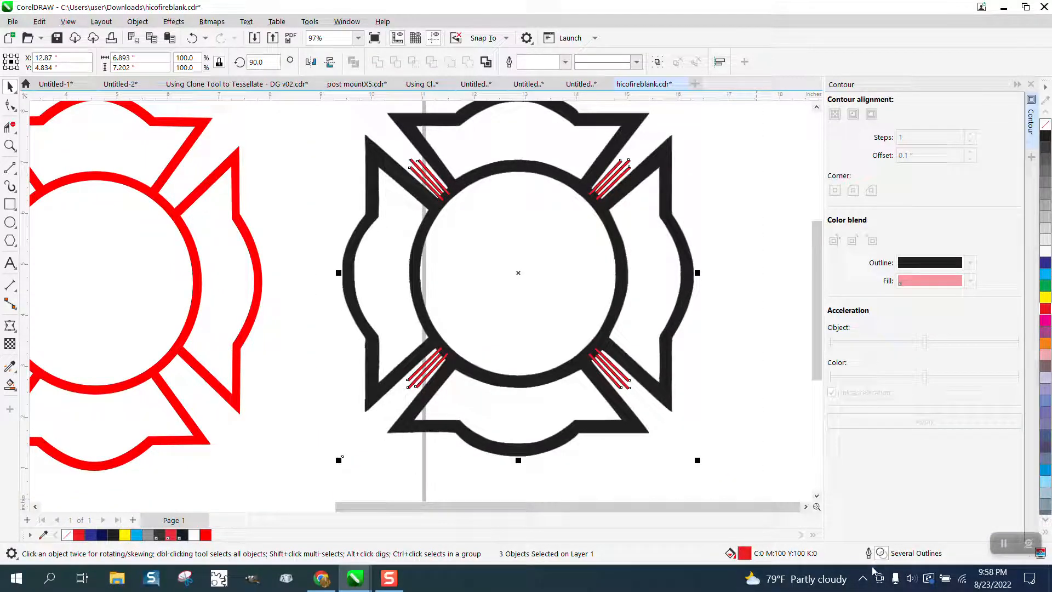
pyautogui.click(137, 22)
pyautogui.click(181, 315)
pyautogui.click(337, 250)
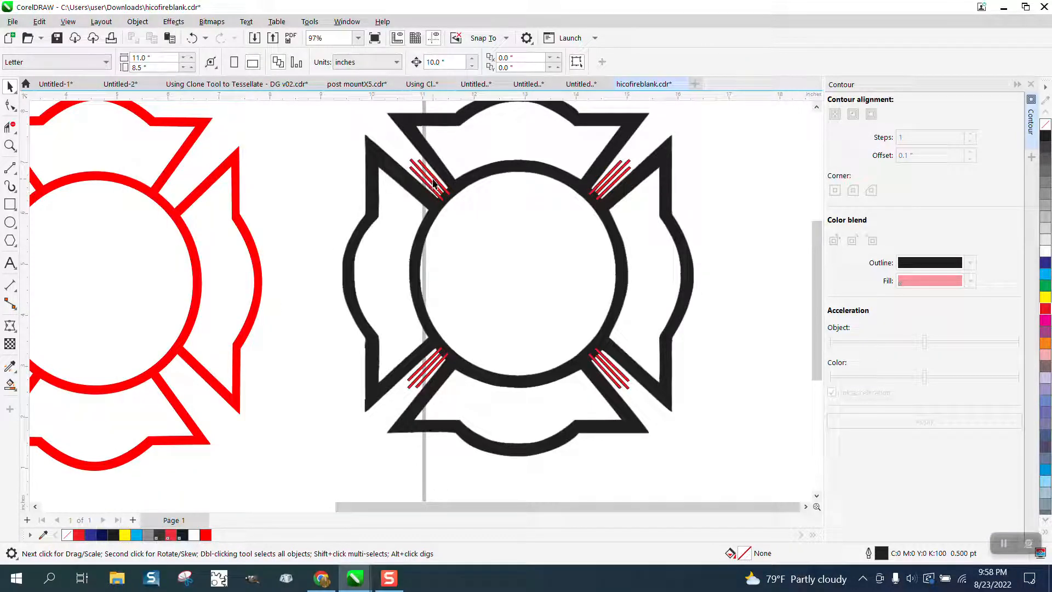
# Move the black emblem group farther from the red emblem, to about X 14.7 and Y 4.56 inches, and ungroup it.
pyautogui.click(432, 183)
pyautogui.moveTo(433, 182); pyautogui.dragTo(527, 196)
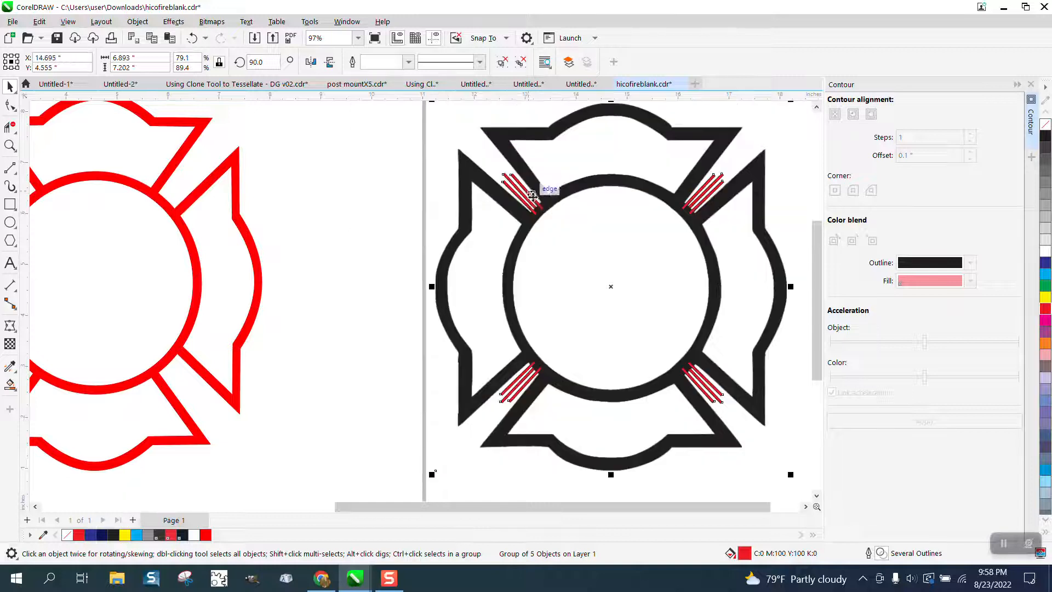
pyautogui.click(137, 21)
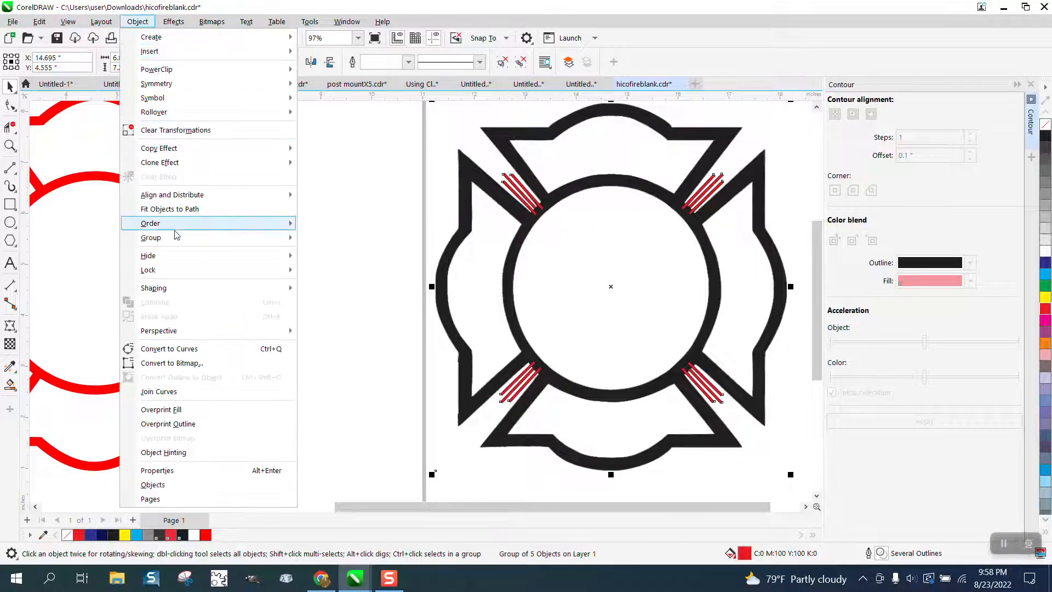
pyautogui.moveTo(175, 239)
pyautogui.click(331, 253)
pyautogui.click(328, 248)
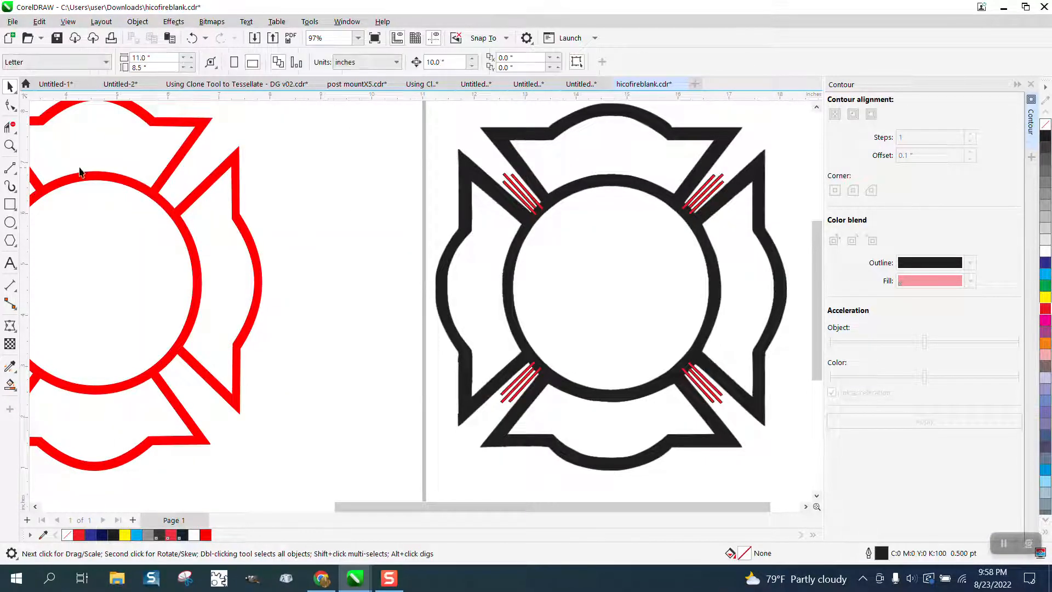
# Move the black emblem's upper-left set of three red stripes out into the empty space above the emblem.
pyautogui.click(10, 146)
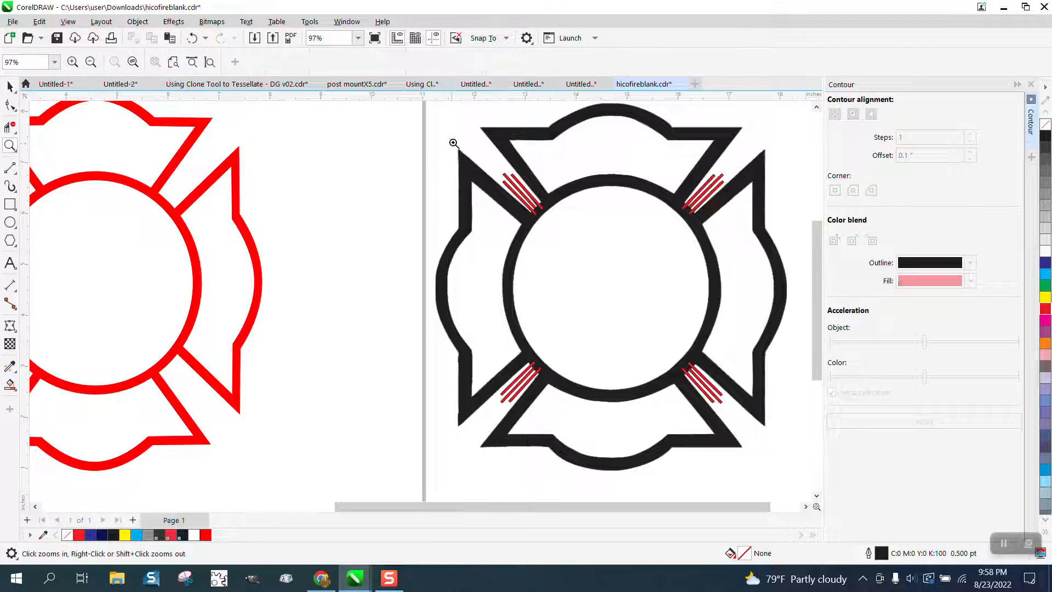
pyautogui.moveTo(453, 141); pyautogui.dragTo(622, 273)
pyautogui.click(9, 87)
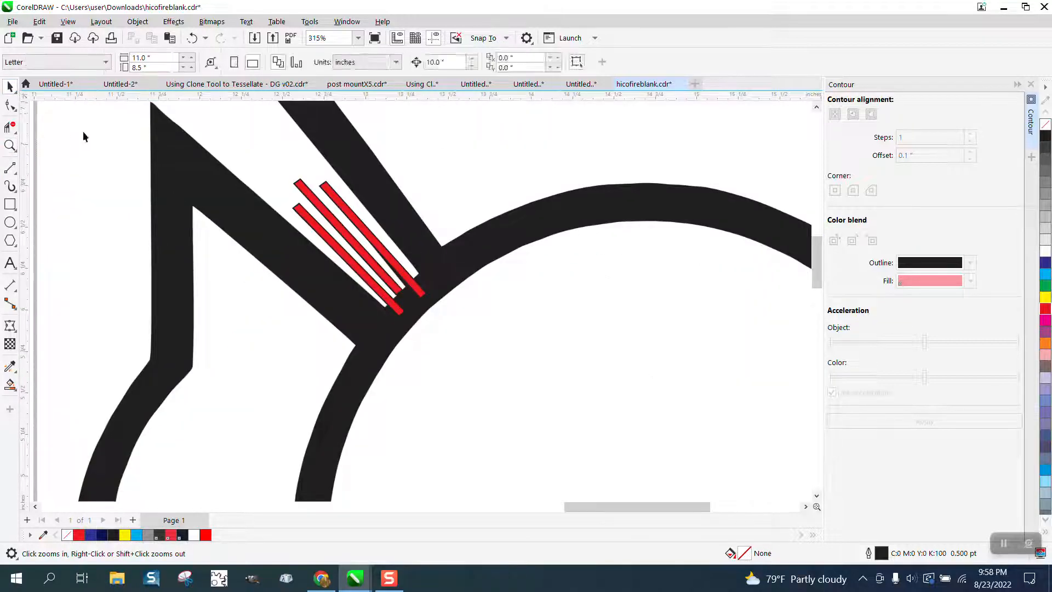
pyautogui.click(122, 168)
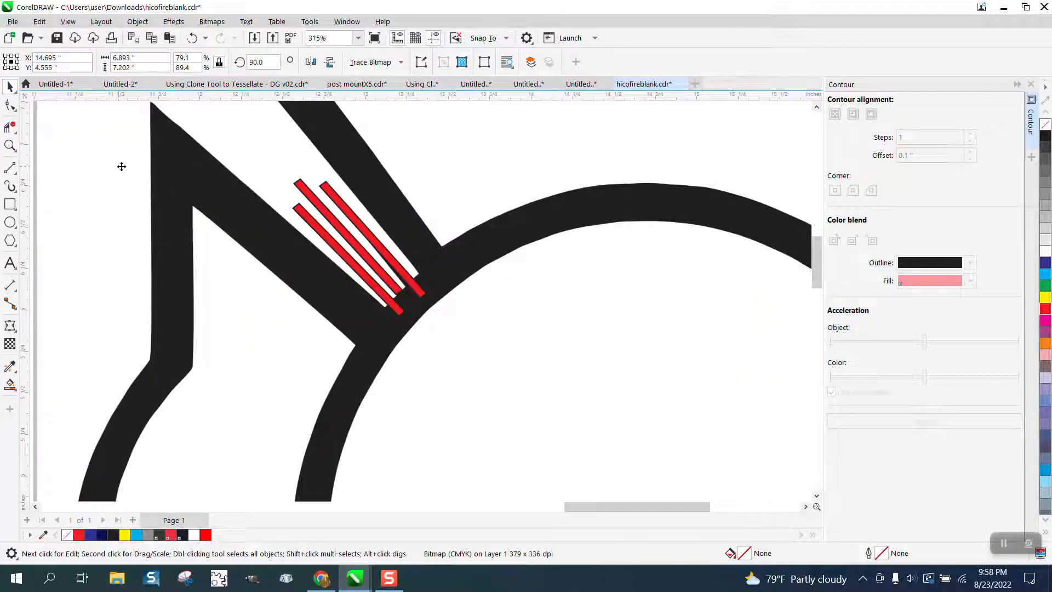
pyautogui.click(346, 213)
pyautogui.moveTo(345, 213); pyautogui.dragTo(496, 165)
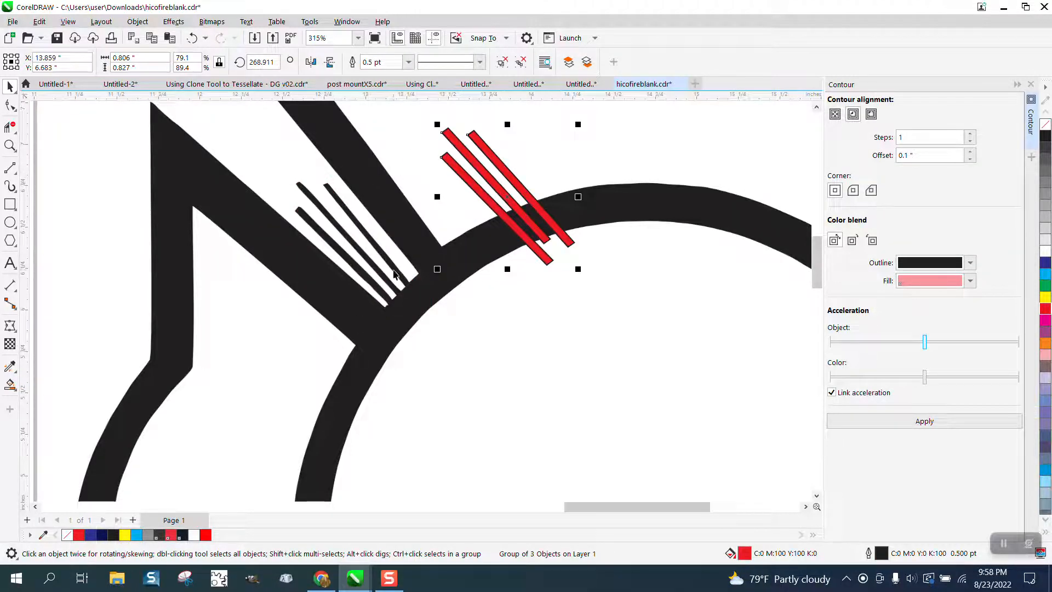
pyautogui.scroll(-5, 394, 274)
pyautogui.moveTo(432, 253); pyautogui.dragTo(404, 170)
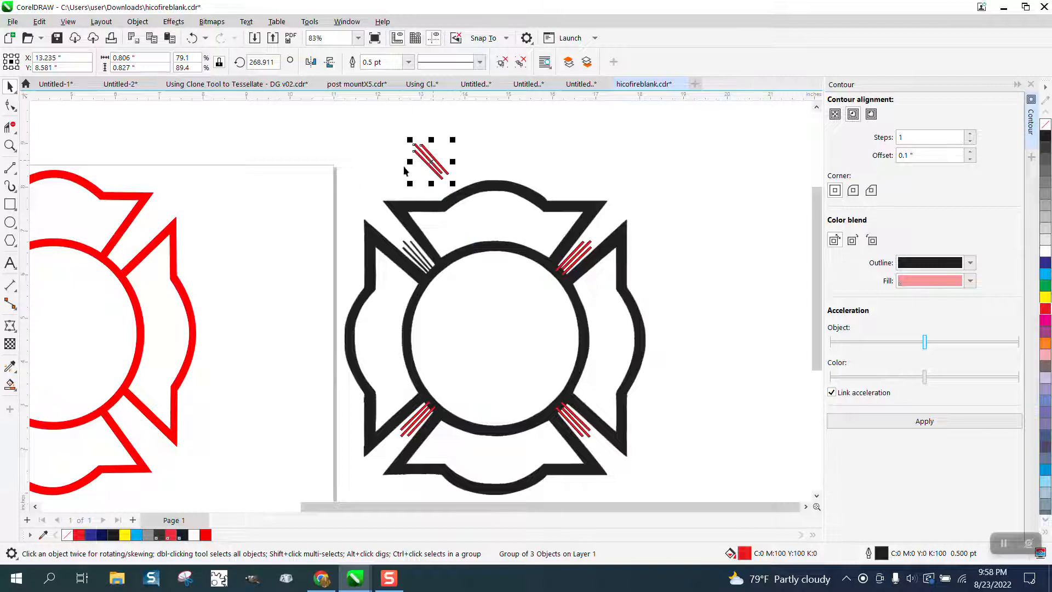
# Try removing the fill from the black emblem and all its stripes at once, and undo it.
pyautogui.scroll(-2, 404, 170)
pyautogui.moveTo(314, 151); pyautogui.dragTo(662, 455)
pyautogui.click(1045, 125)
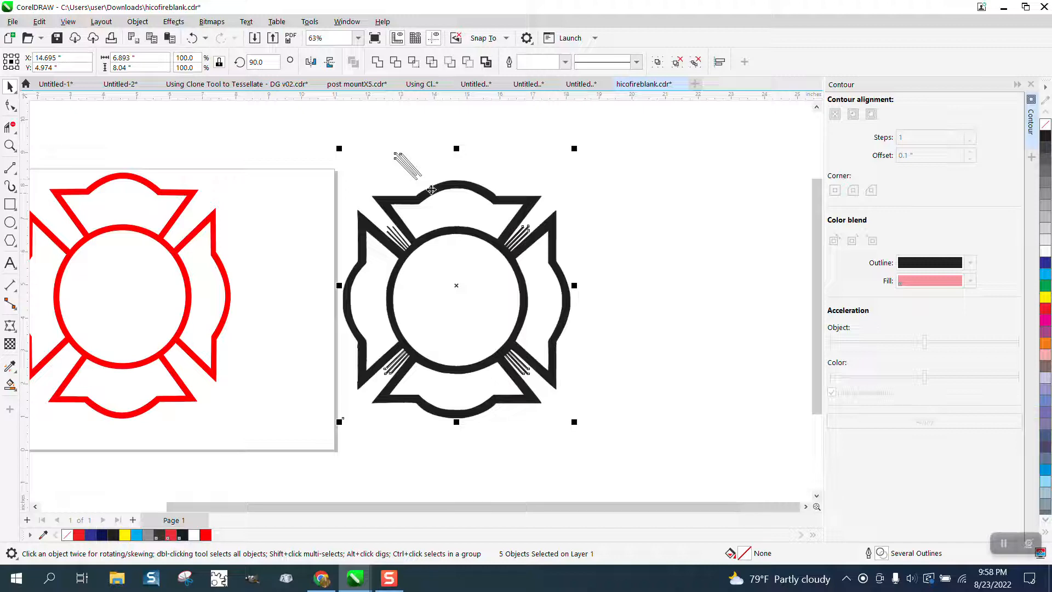
pyautogui.click(191, 38)
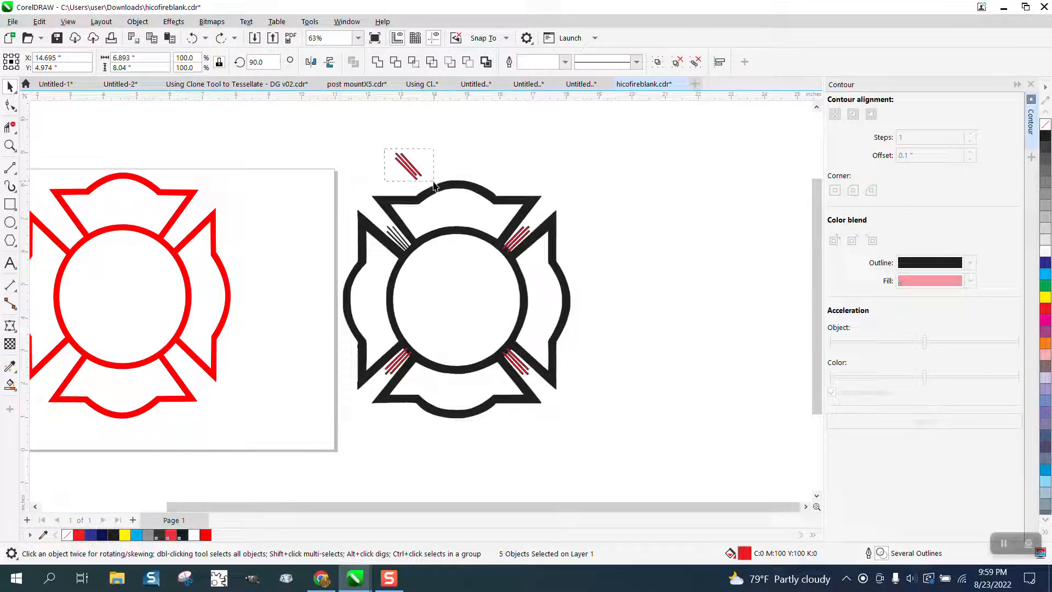
# Move the detached stripe set higher above the black emblem and select the emblem bitmap to check its grouping options.
pyautogui.click(407, 165)
pyautogui.moveTo(407, 165); pyautogui.dragTo(407, 144)
pyautogui.click(378, 204)
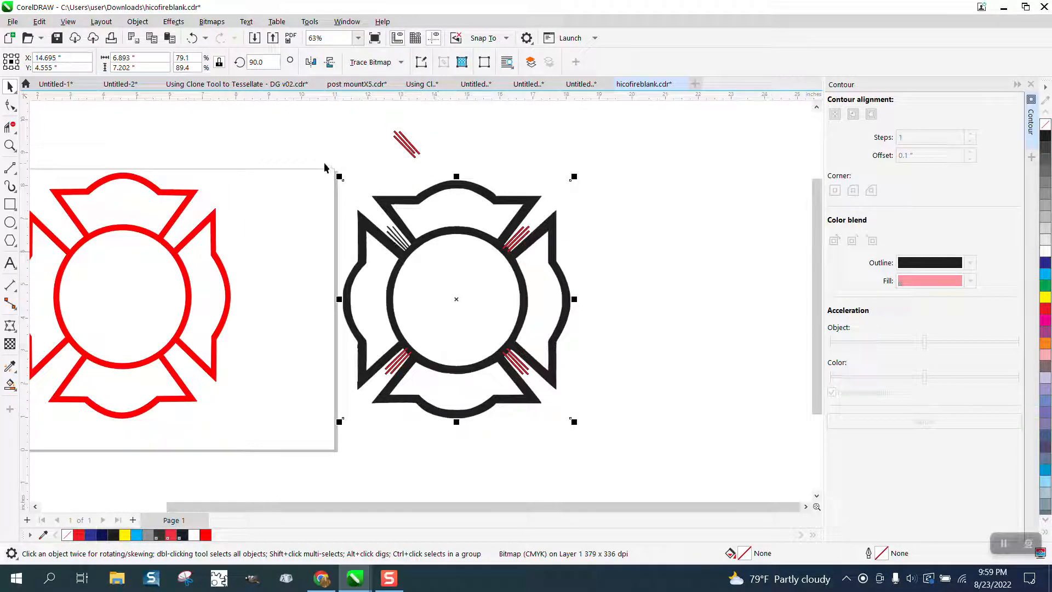
pyautogui.click(138, 22)
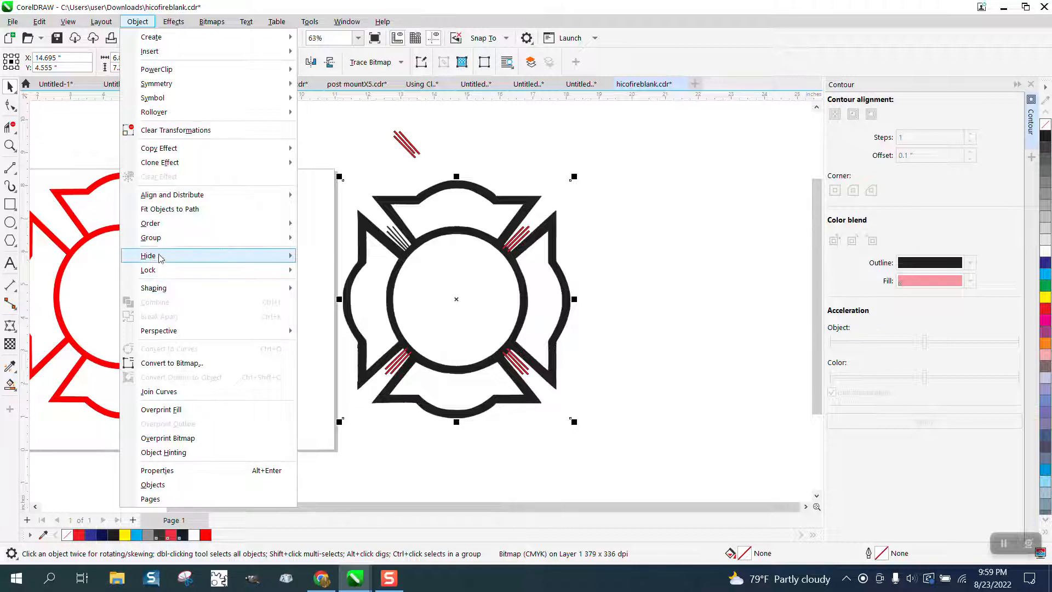
pyautogui.moveTo(164, 239)
pyautogui.click(331, 176)
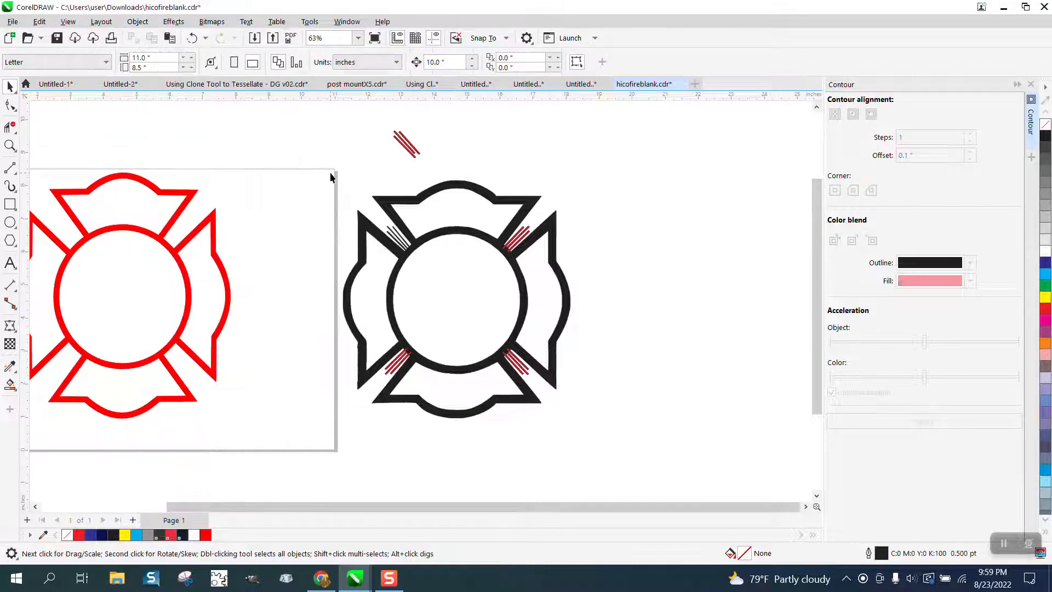
# Remove the fill and outline from the three stripe sets still on the black emblem and ungroup everything selected there.
pyautogui.moveTo(331, 177); pyautogui.dragTo(662, 426)
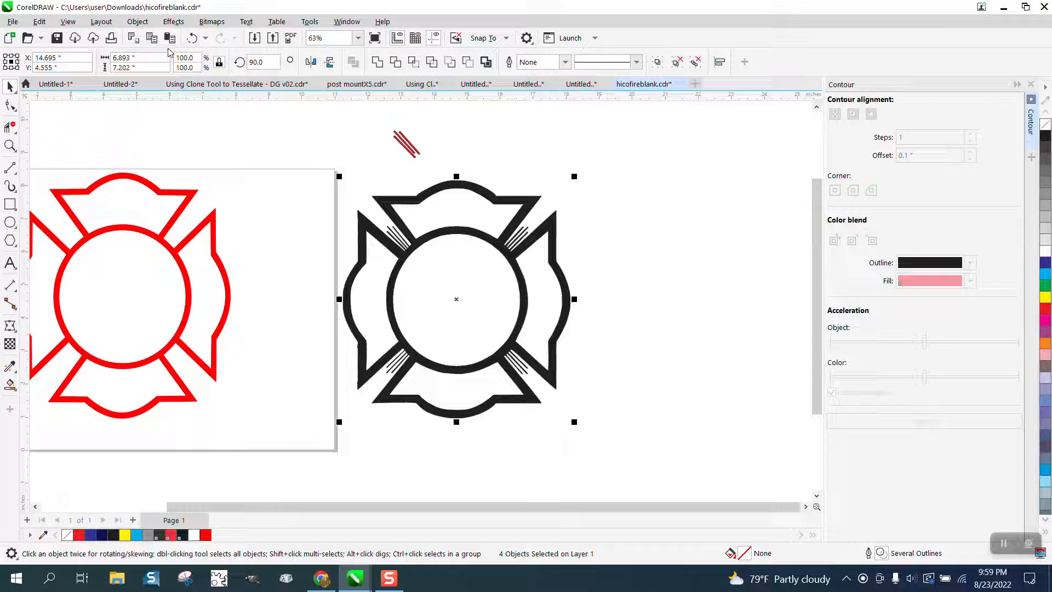
pyautogui.click(138, 22)
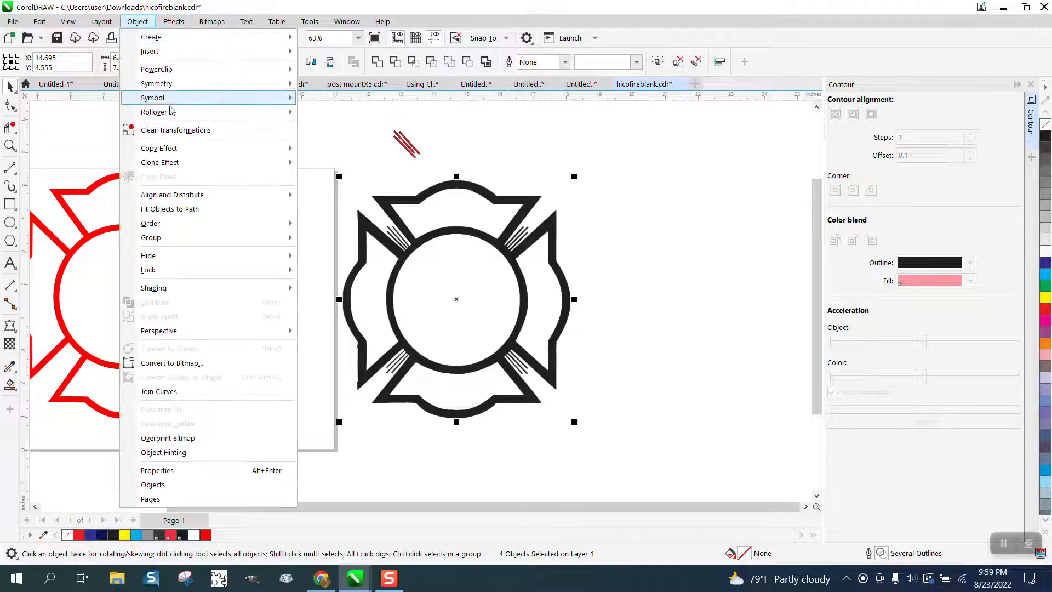
pyautogui.moveTo(173, 272)
pyautogui.moveTo(160, 242)
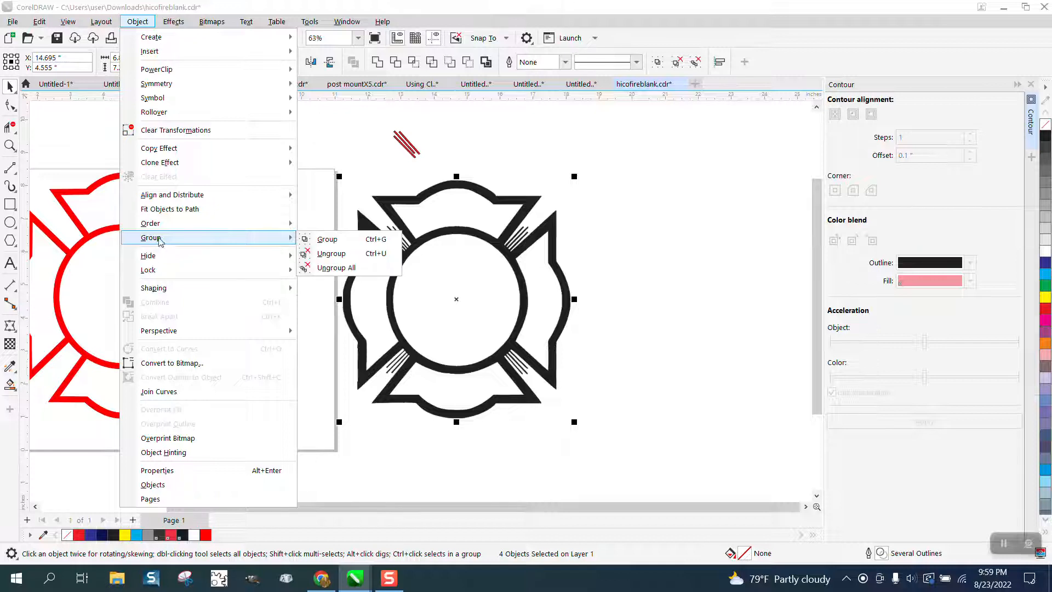
pyautogui.click(335, 268)
pyautogui.click(366, 250)
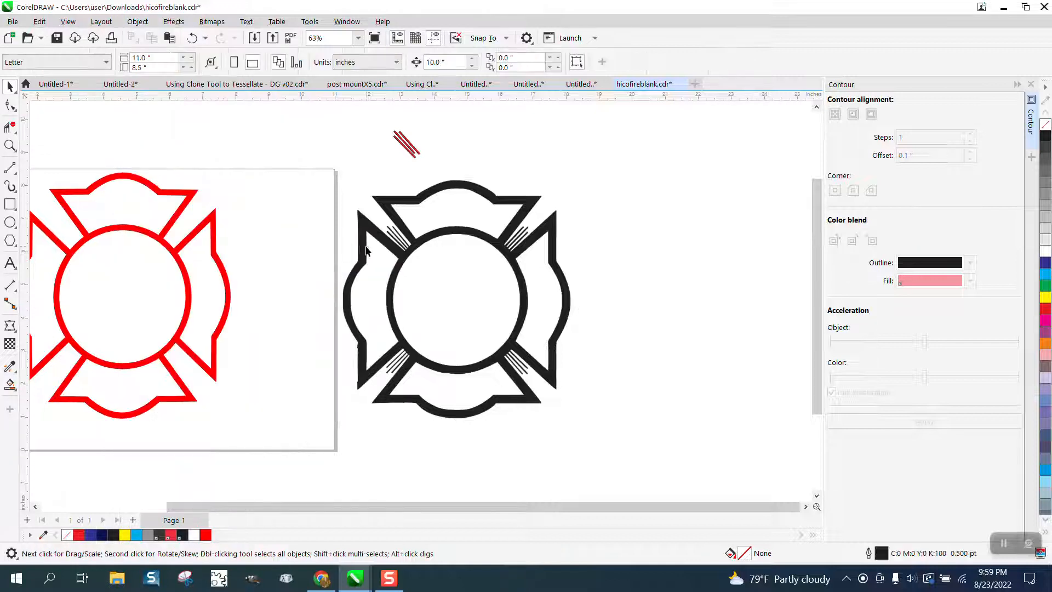
# Check the grouping options for the black emblem bitmap and shift it slightly, to about X 15.09 and Y 4.62 inches.
pyautogui.click(377, 241)
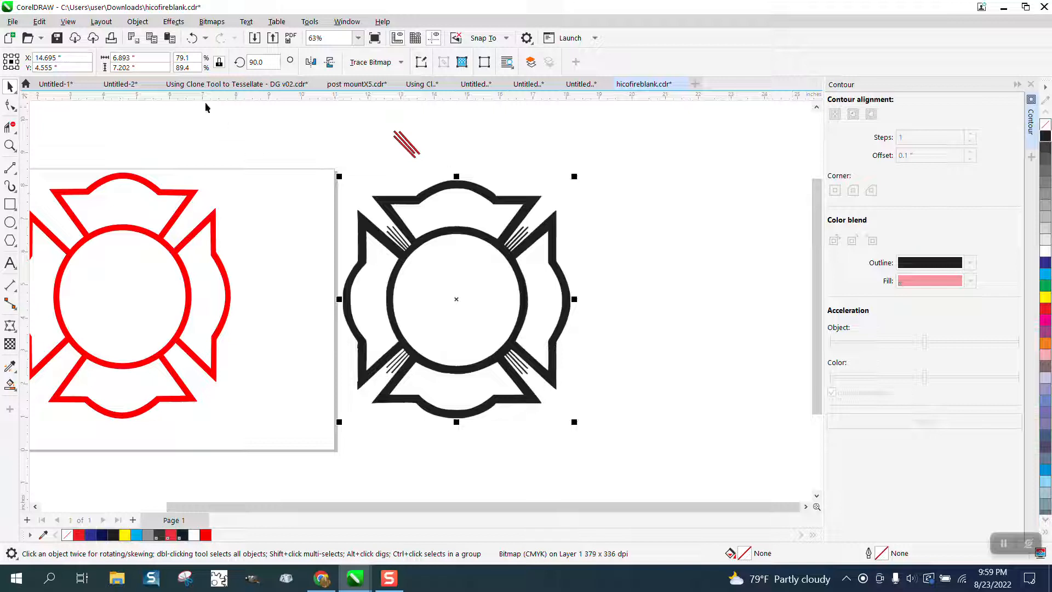
pyautogui.click(138, 23)
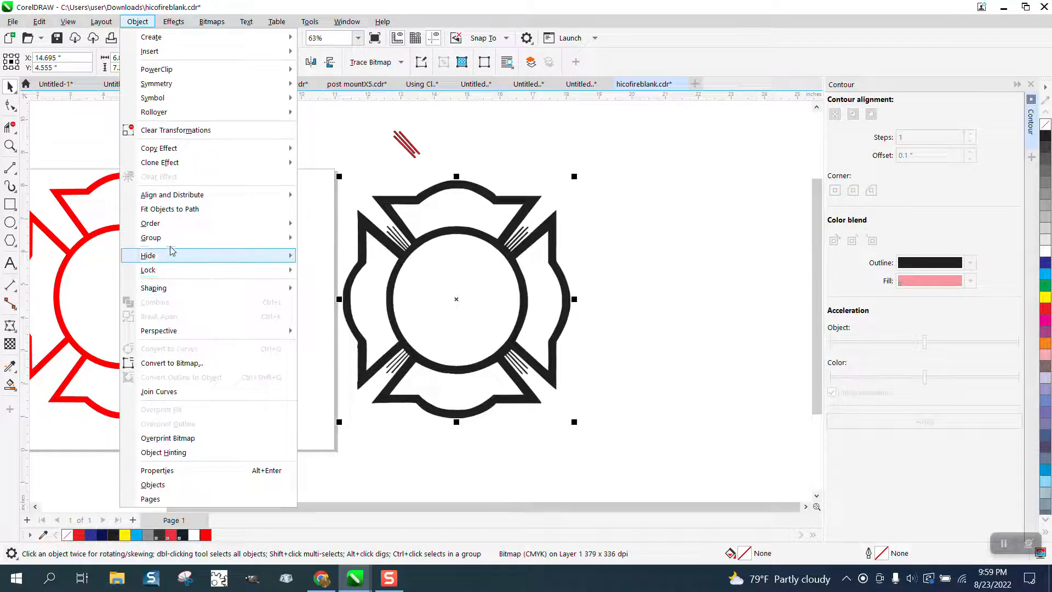
pyautogui.moveTo(170, 238)
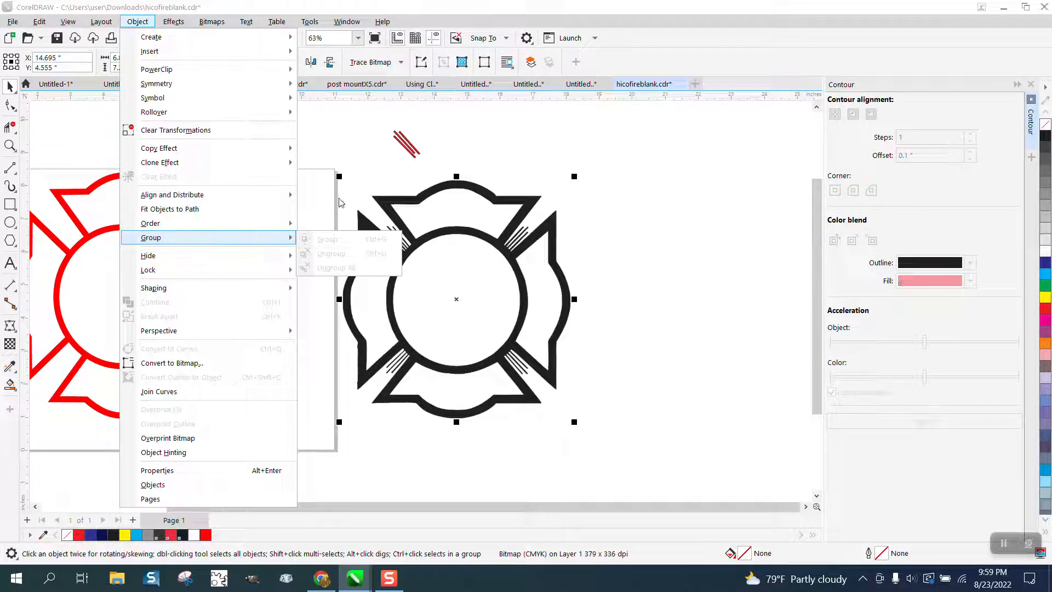
pyautogui.moveTo(268, 196)
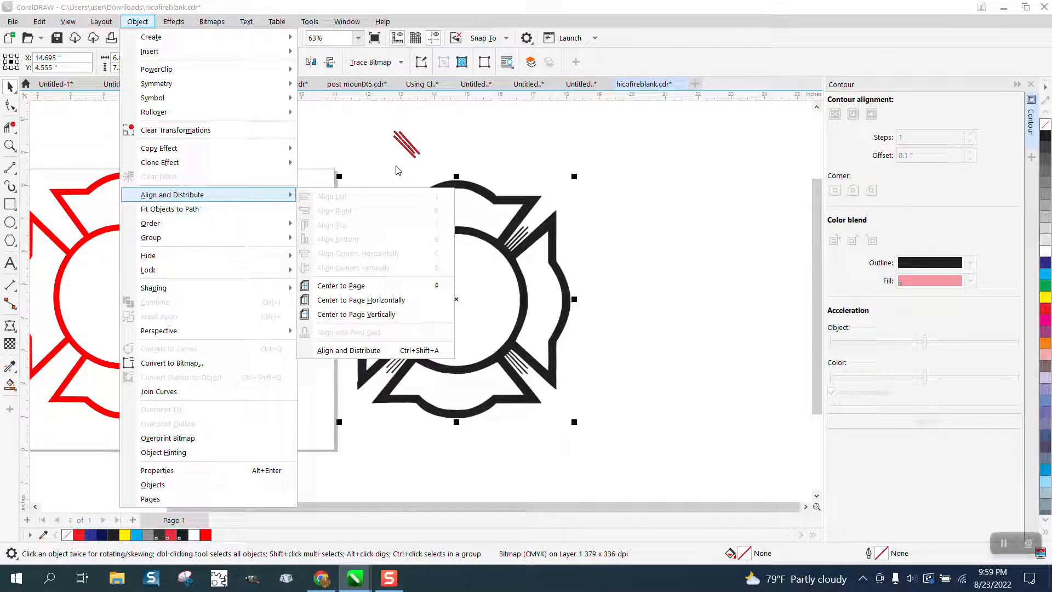
pyautogui.click(458, 166)
pyautogui.moveTo(471, 185); pyautogui.dragTo(493, 191)
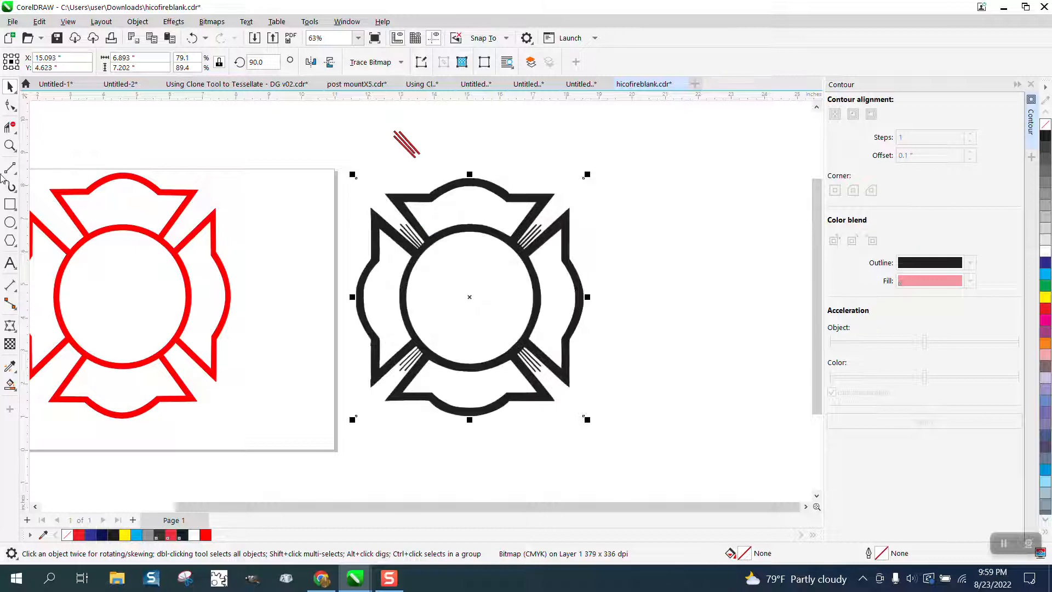
# Draw a rectangle about 9.6 by 8.1 inches over the black emblem and fill it with yellow.
pyautogui.click(10, 203)
pyautogui.moveTo(338, 171); pyautogui.dragTo(656, 436)
pyautogui.click(1045, 296)
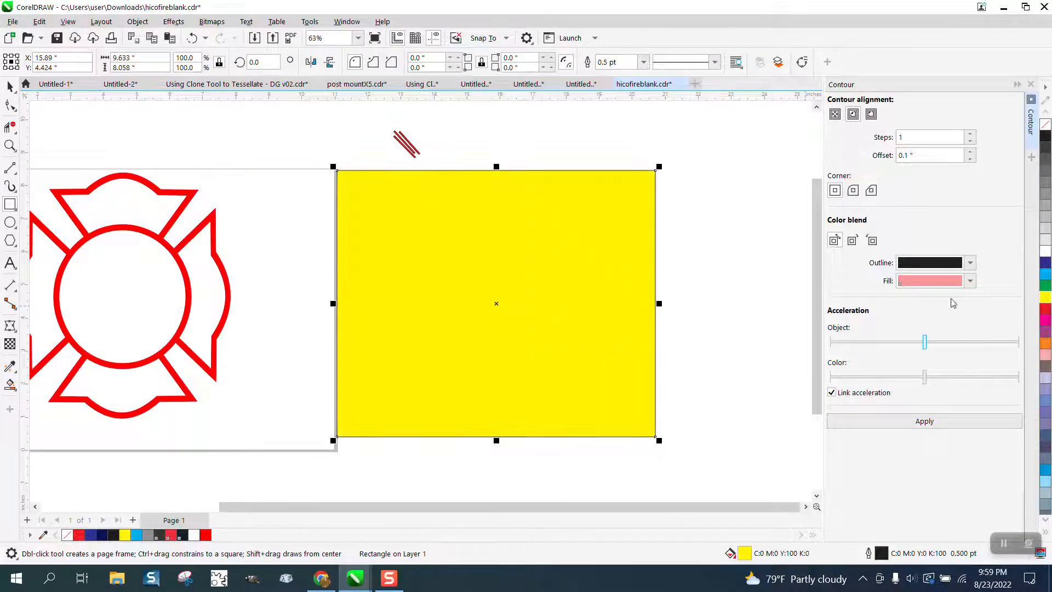
pyautogui.click(137, 21)
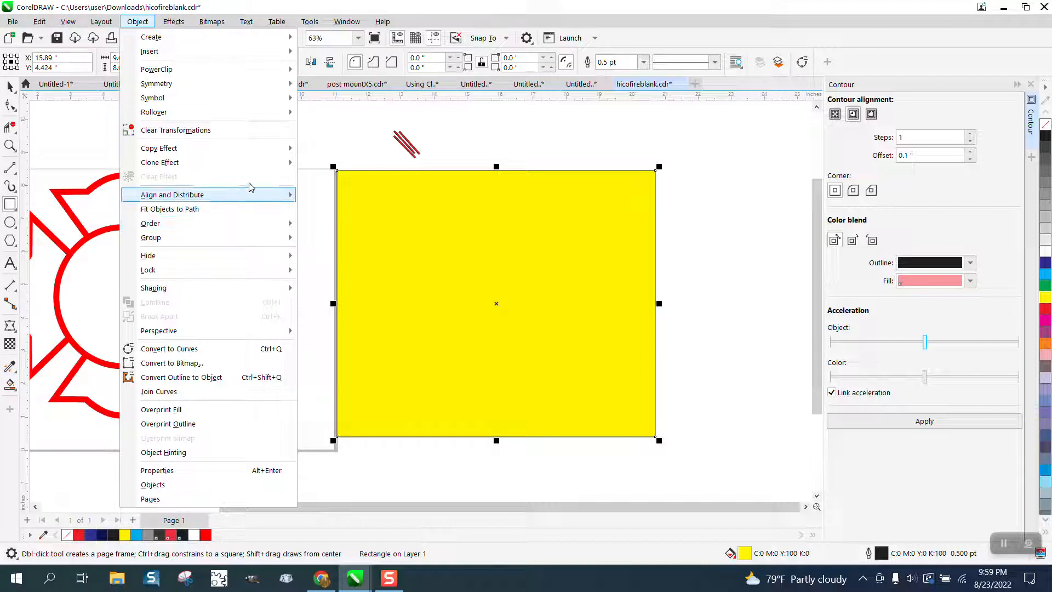
pyautogui.click(310, 159)
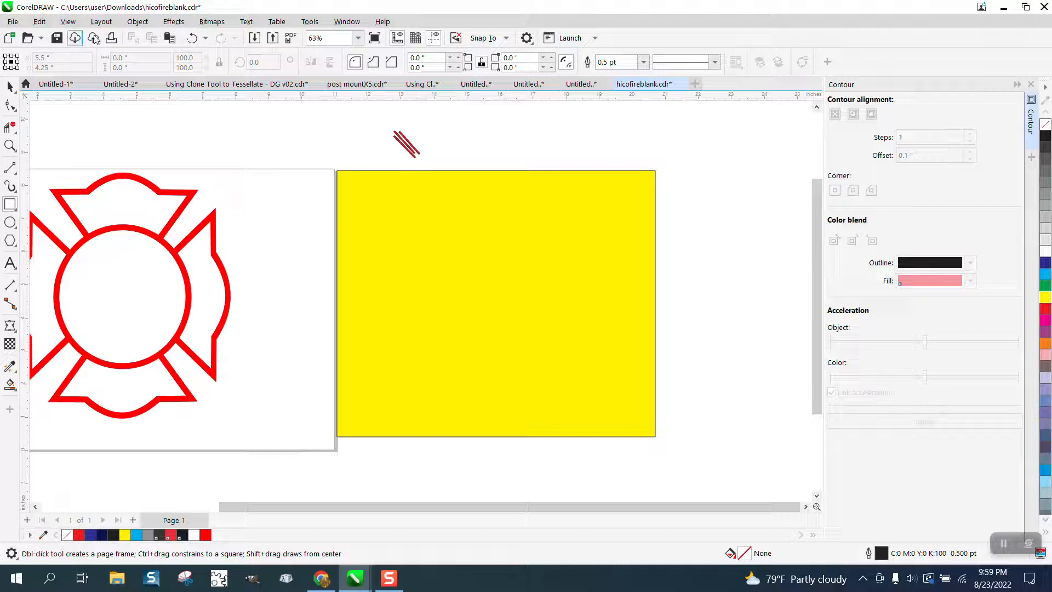
# Send the yellow rectangle to the back of the page, behind the black emblem.
pyautogui.click(10, 86)
pyautogui.click(357, 174)
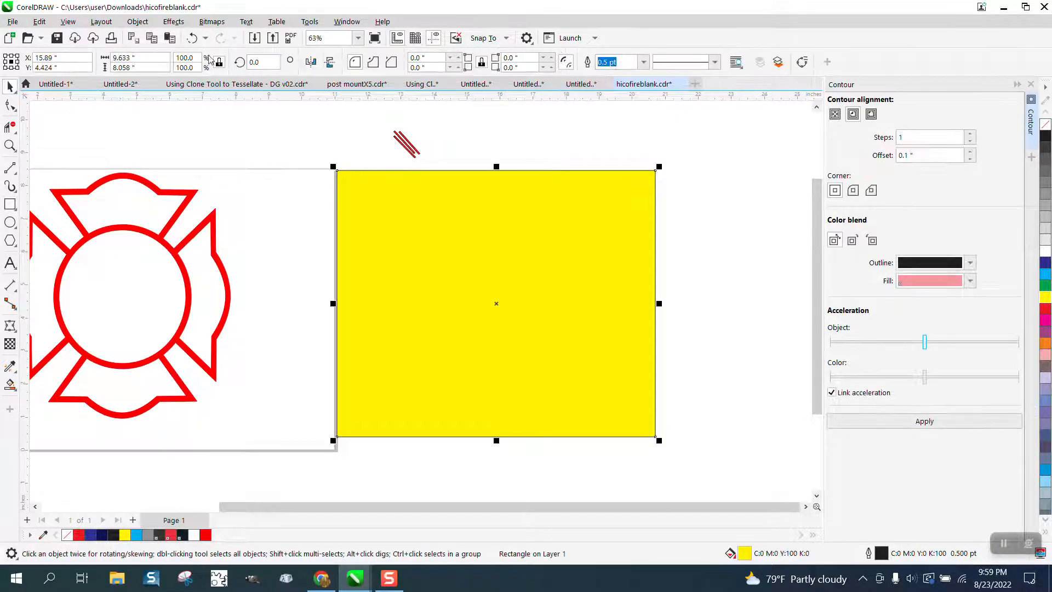
pyautogui.click(138, 22)
pyautogui.moveTo(175, 225)
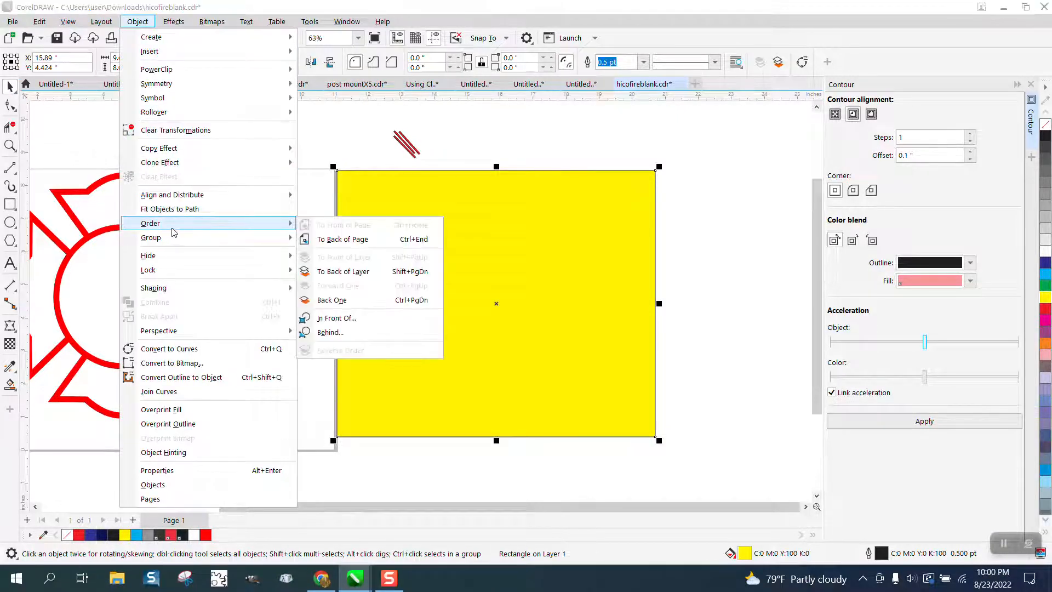
pyautogui.click(322, 238)
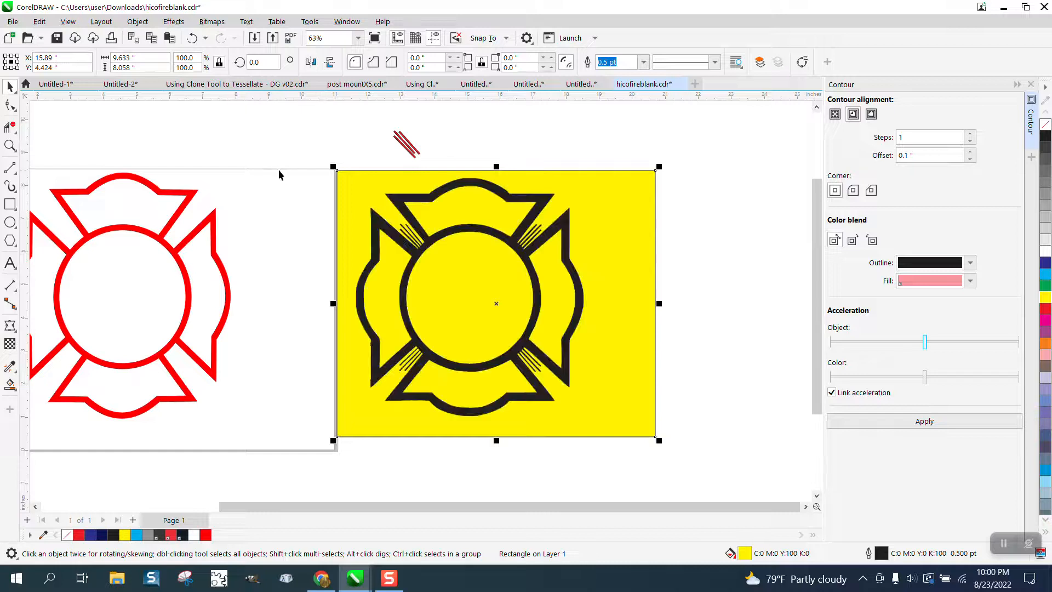
# Shift the black emblem bitmap to about X 15.21 and Y 4.67 inches, and check the artwork in Wireframe view before restoring Enhanced view.
pyautogui.click(375, 169)
pyautogui.click(396, 198)
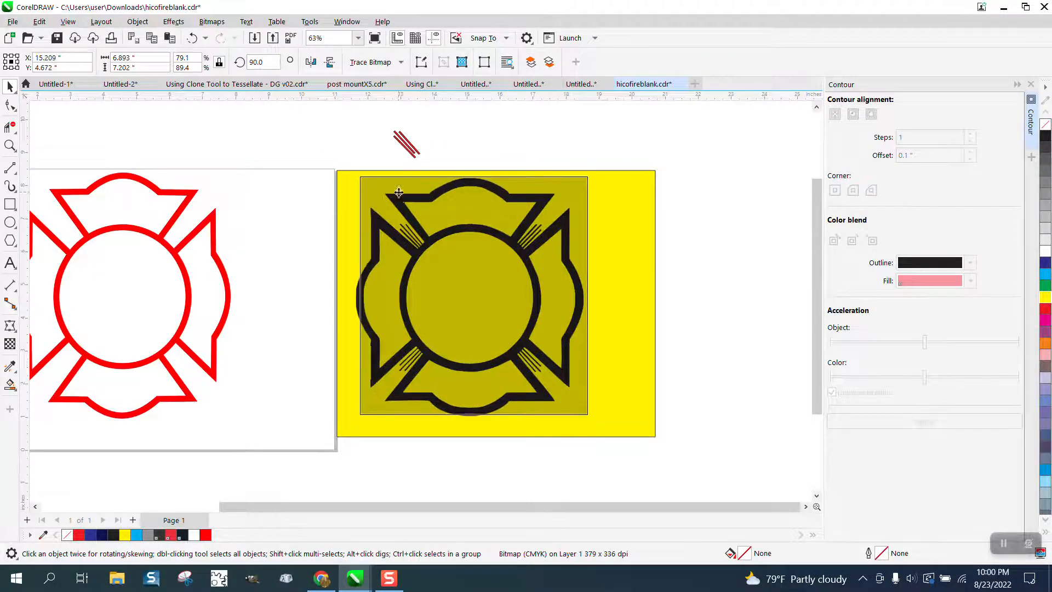
pyautogui.click(68, 22)
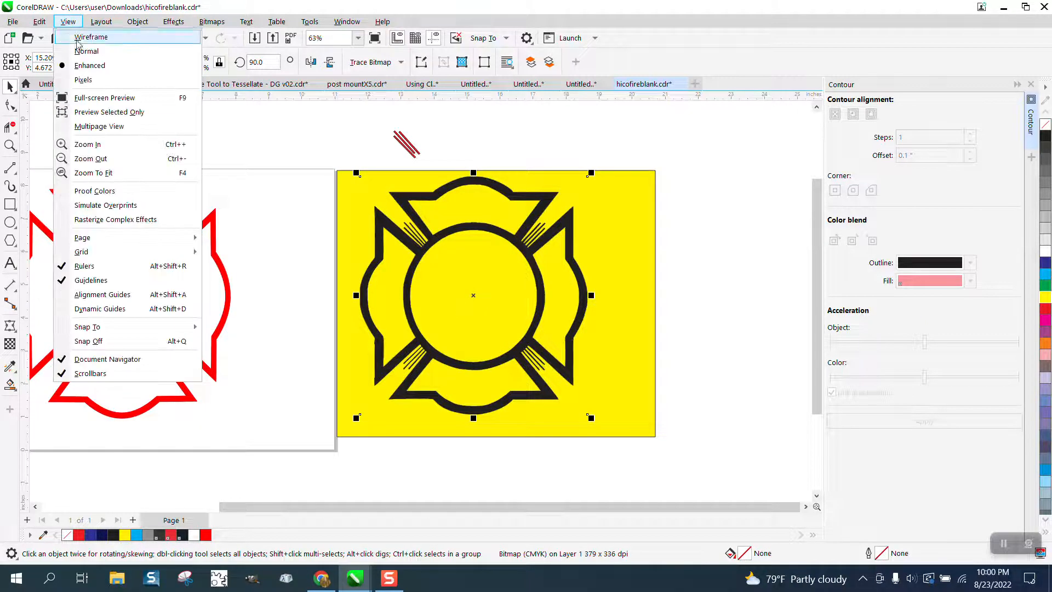
pyautogui.click(94, 42)
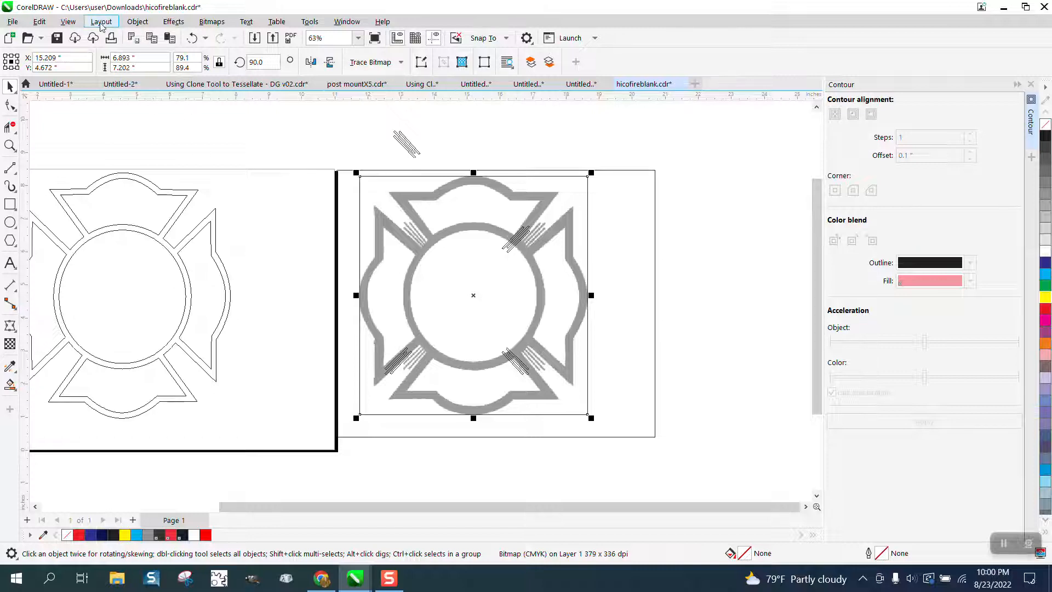
pyautogui.click(68, 21)
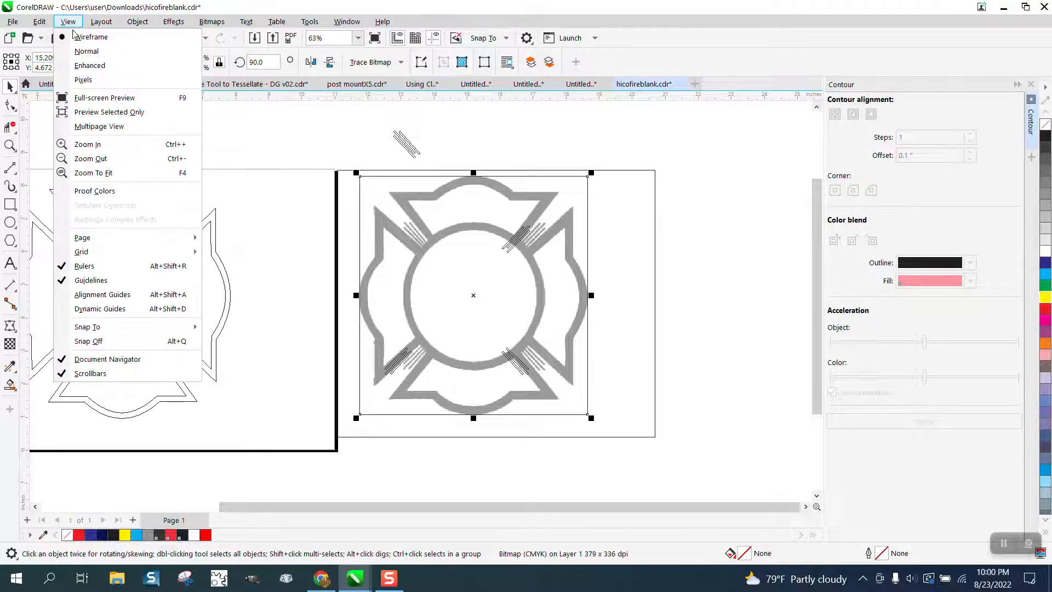
pyautogui.click(88, 65)
# Move the three unfilled stripes from the black emblem's upper-right corner to above the yellow rectangle, at about X 16.88 and Y 9.18 inches.
pyautogui.click(524, 164)
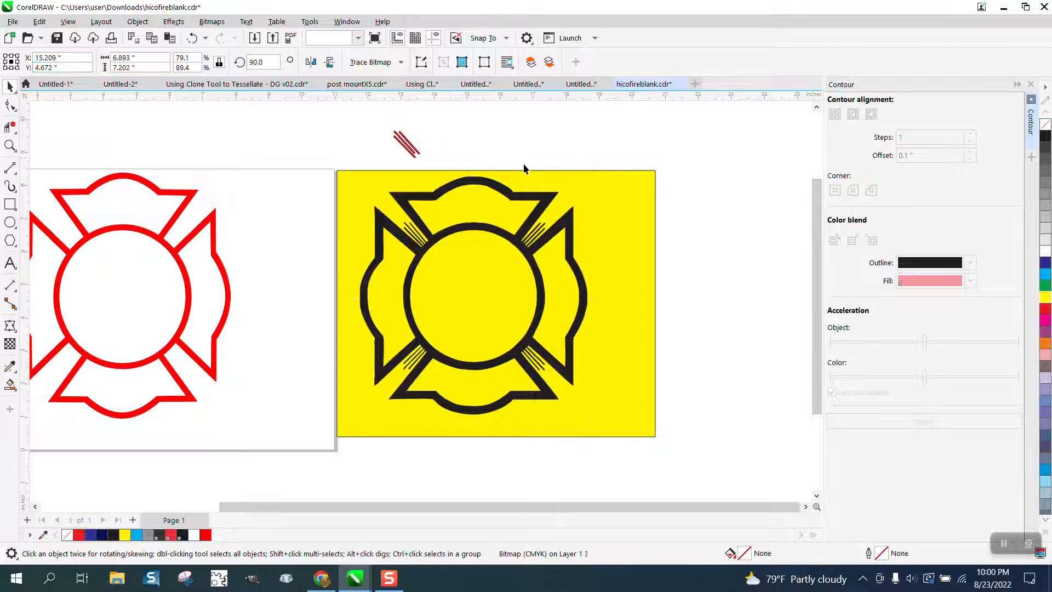
pyautogui.moveTo(473, 164); pyautogui.dragTo(581, 303)
pyautogui.moveTo(531, 252); pyautogui.dragTo(547, 162)
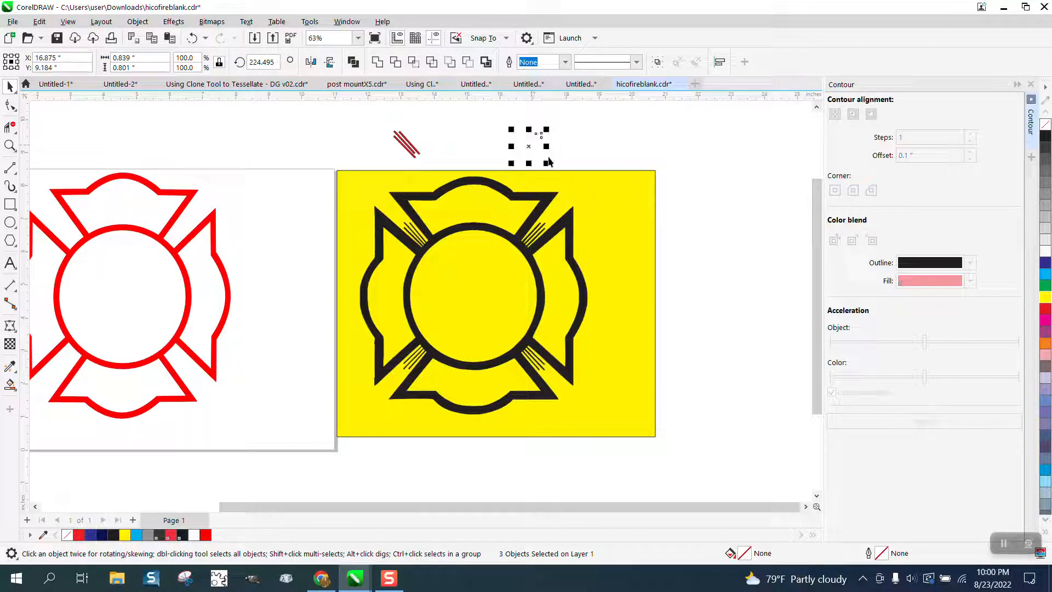
pyautogui.click(546, 203)
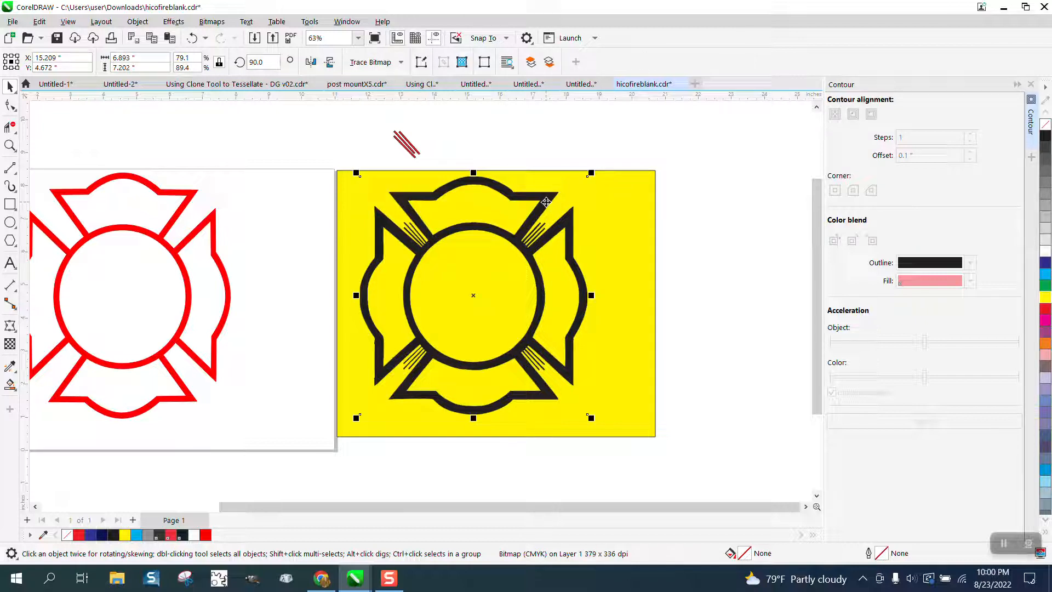
# Examine the black emblem bitmap against the yellow up close and compare it with the red emblem.
pyautogui.scroll(-1, 516, 205)
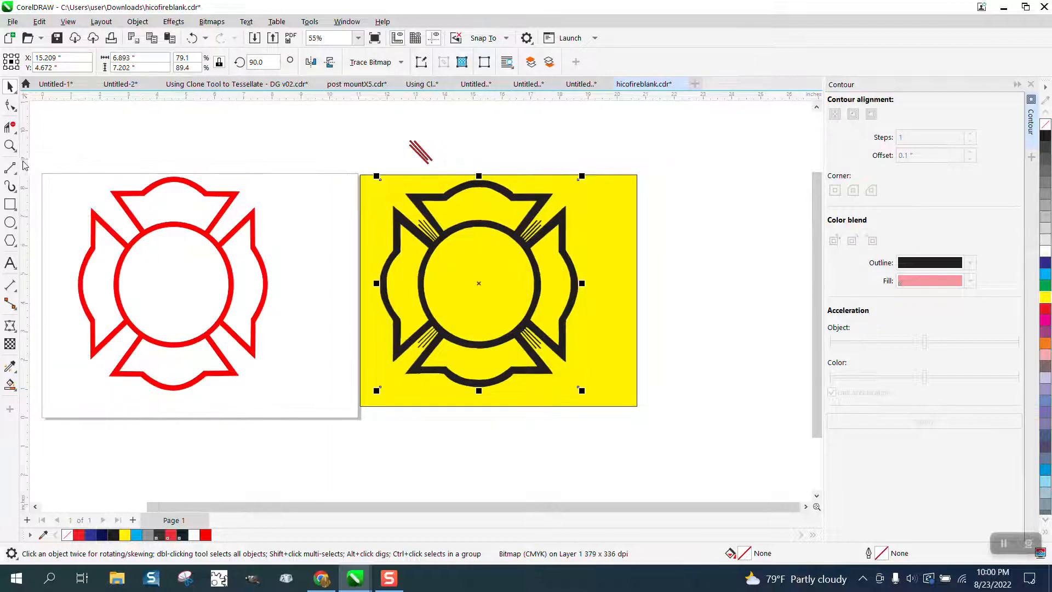
pyautogui.click(9, 145)
pyautogui.moveTo(365, 186); pyautogui.dragTo(679, 385)
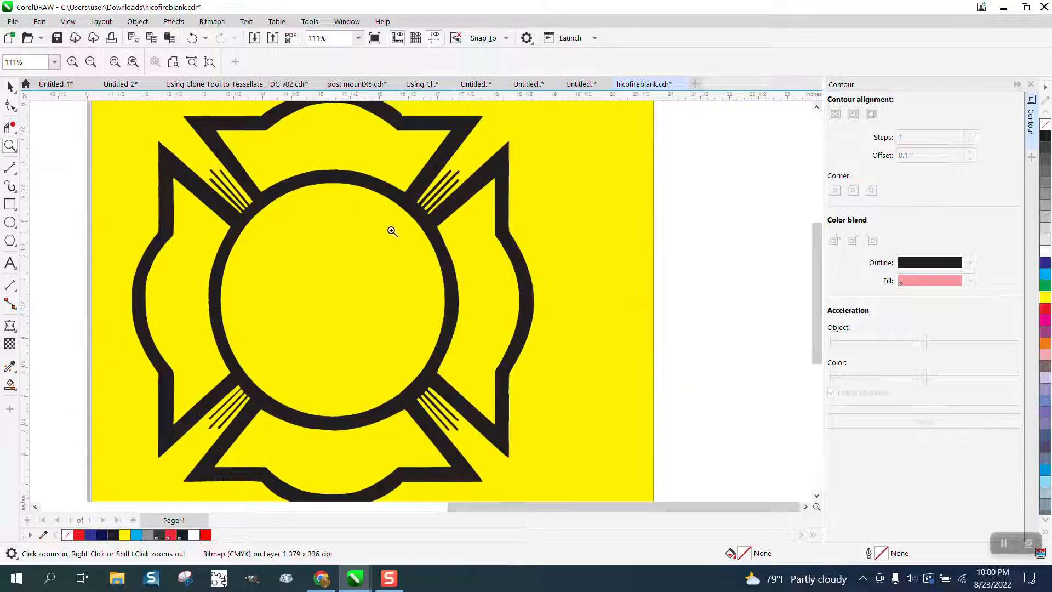
pyautogui.scroll(-5, 229, 192)
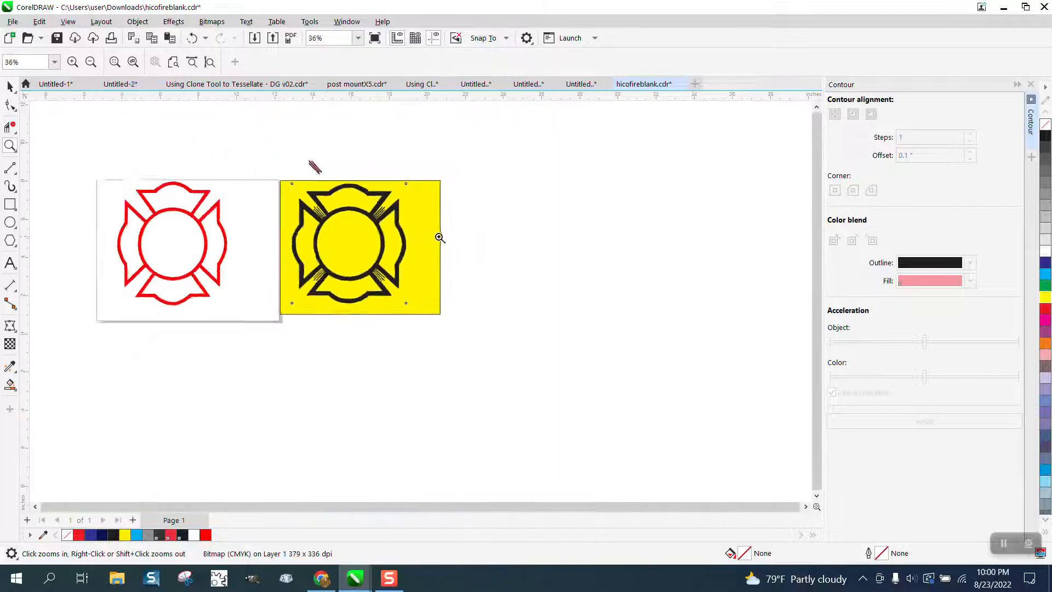
pyautogui.moveTo(184, 186); pyautogui.dragTo(353, 310)
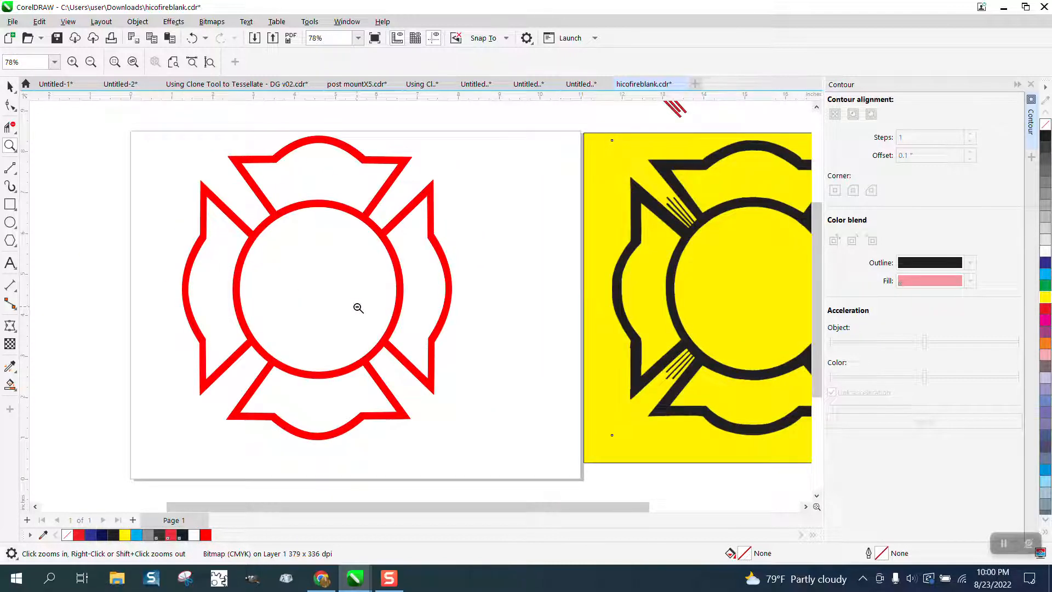